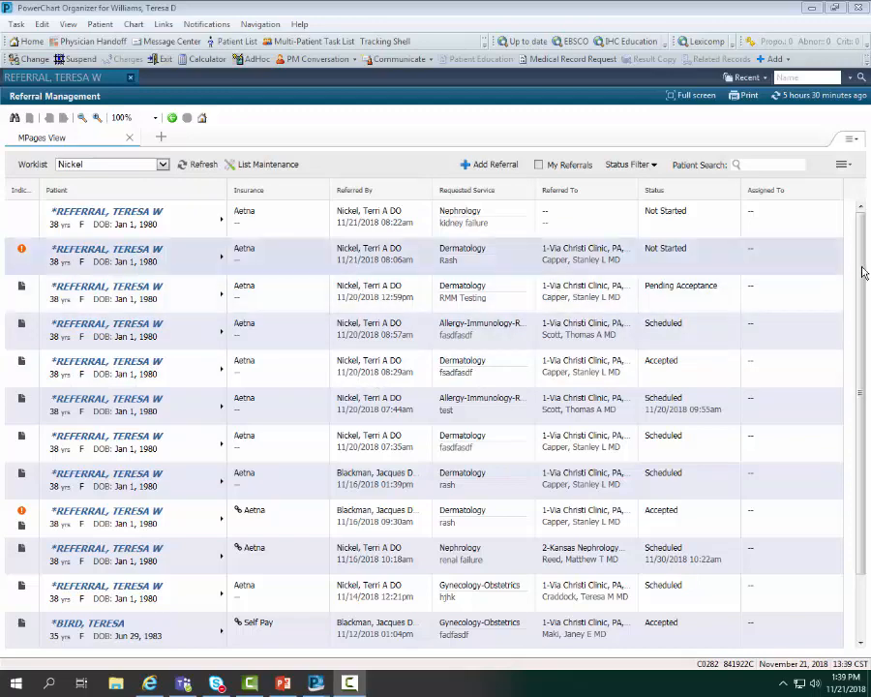
Step: Scroll the Nickel referral worklist down to its last entries
{"action": "left_click_drag", "start_coordinate": [862, 270], "coordinate": [842, 231]}
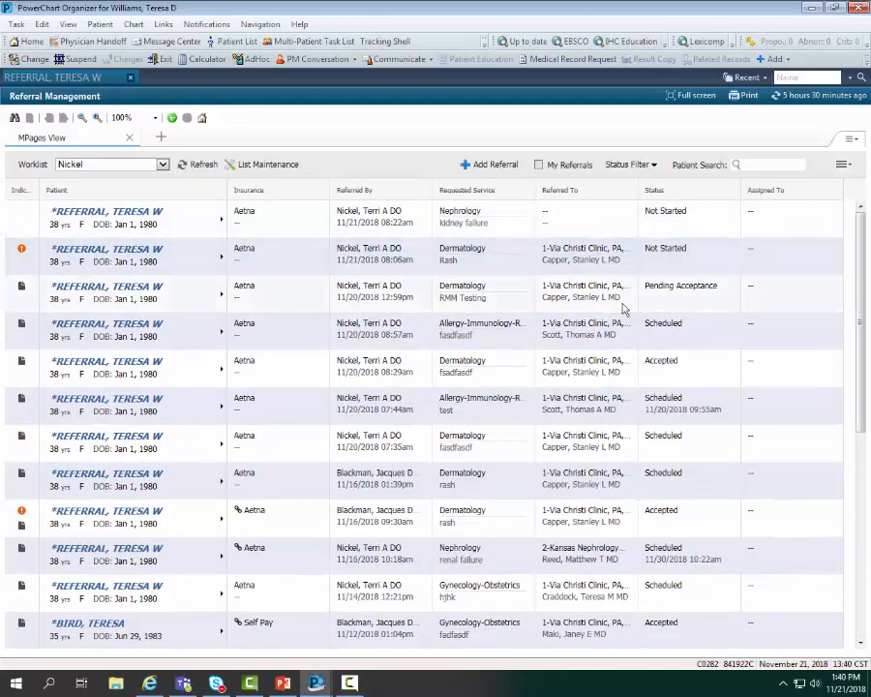
Step: Filter the worklist to Not Started referrals only and open the urgent Dermatology referral for Rash
{"action": "left_click", "coordinate": [654, 169]}
{"action": "left_click", "coordinate": [578, 219]}
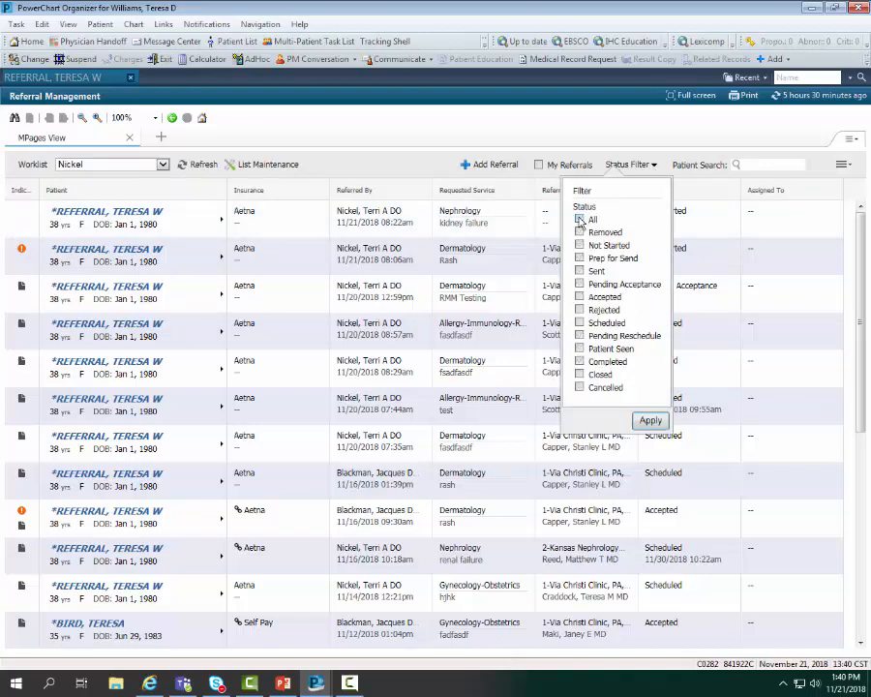
{"action": "left_click", "coordinate": [581, 246]}
{"action": "left_click", "coordinate": [651, 422]}
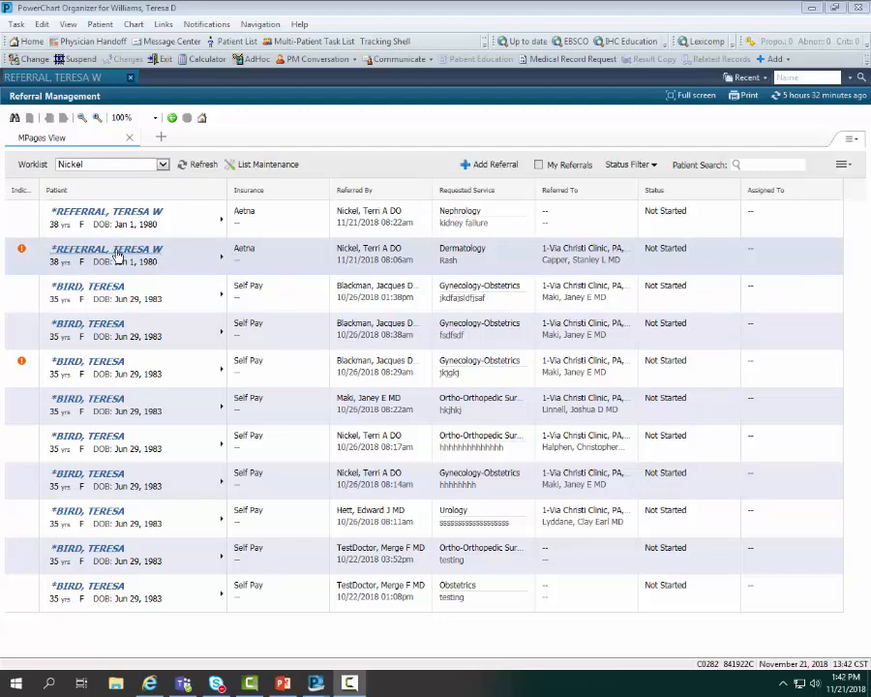
{"action": "left_click", "coordinate": [220, 263]}
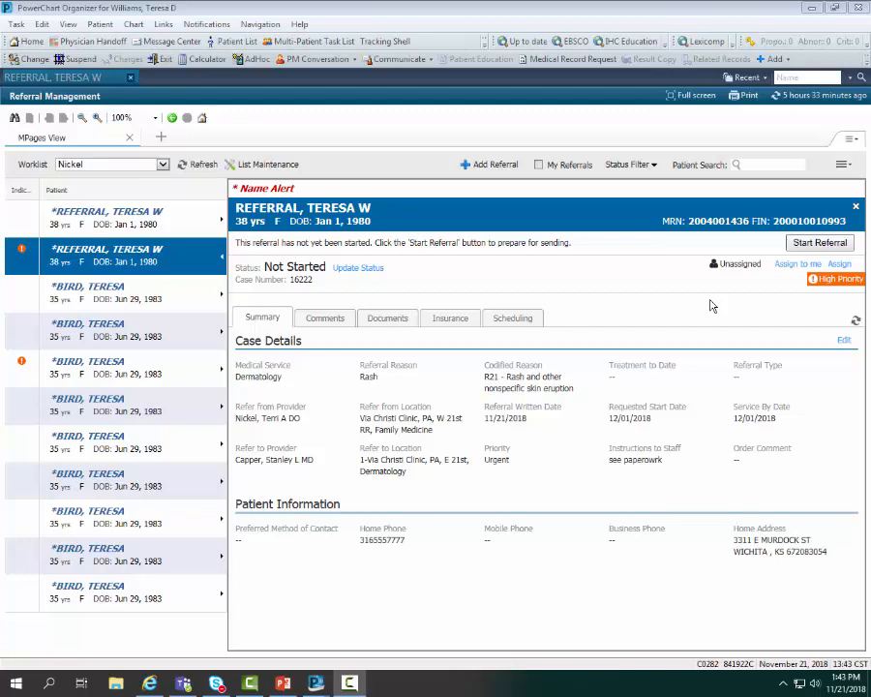
Step: Assign the Dermatology referral to yourself and limit the worklist to My Referrals
{"action": "left_click", "coordinate": [783, 265]}
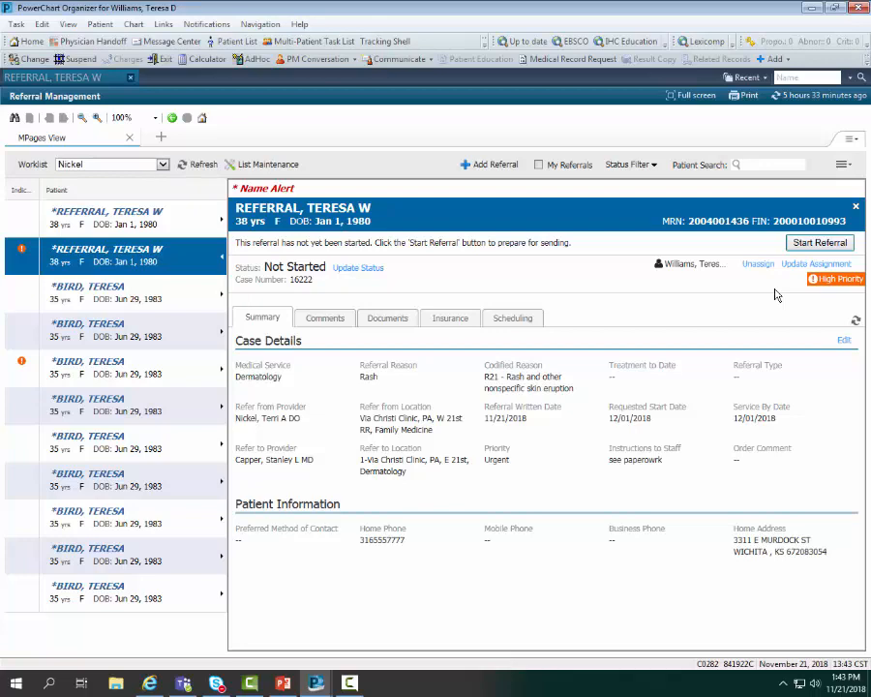
{"action": "left_click", "coordinate": [221, 260]}
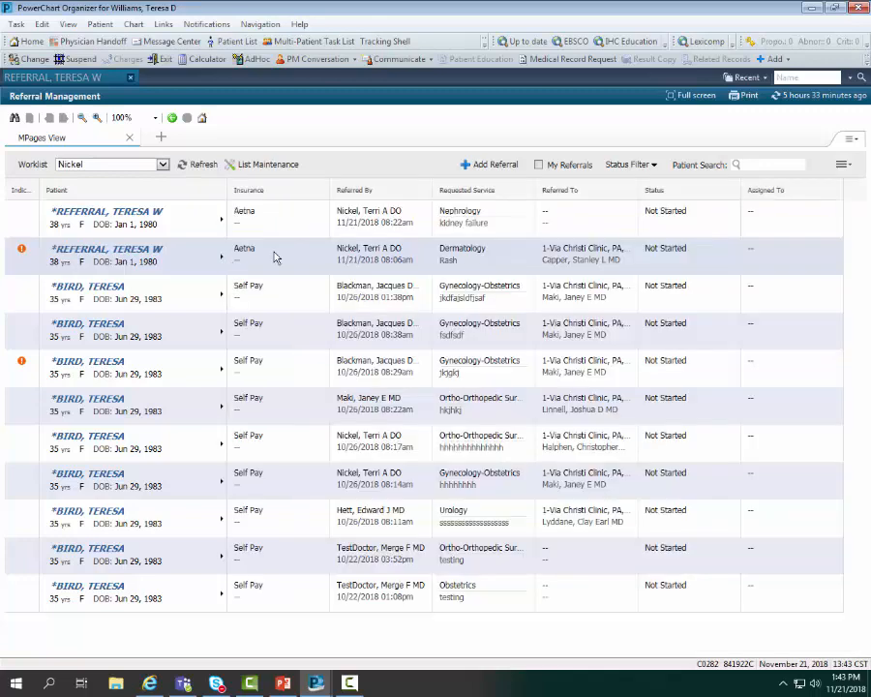
{"action": "left_click", "coordinate": [550, 169]}
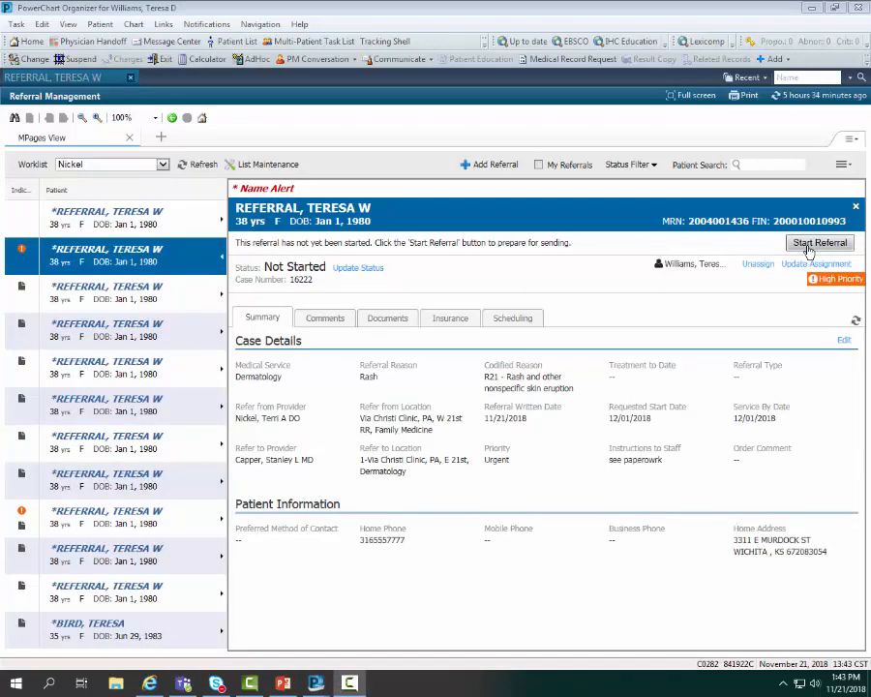
Step: Start the Dermatology referral so its status becomes Prep for Send
{"action": "left_click", "coordinate": [818, 243]}
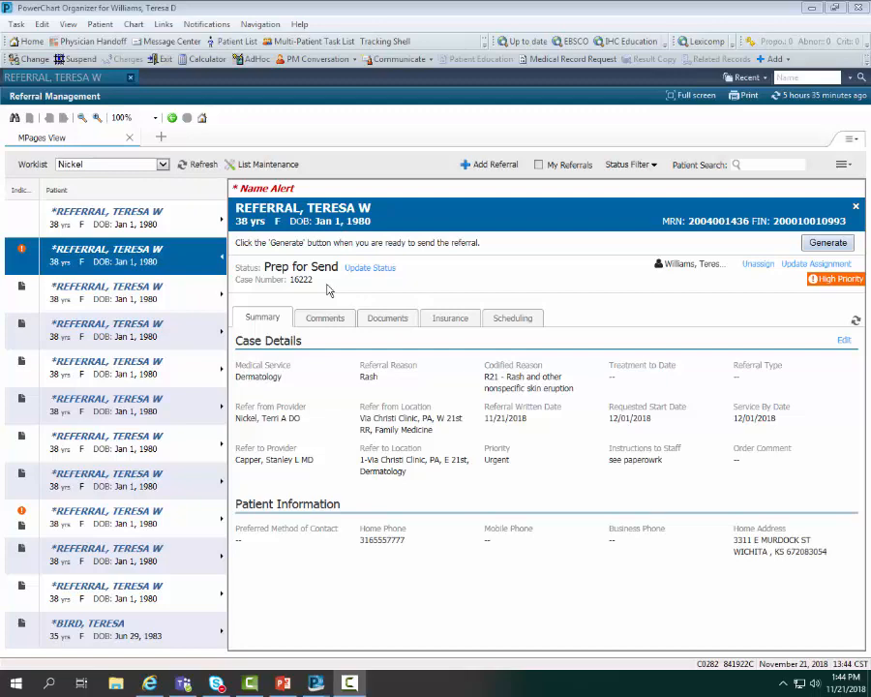
{"action": "mouse_move", "coordinate": [419, 476]}
Step: Save the comment 'pt was seen last year' on the referral and list its attachable documents
{"action": "left_click", "coordinate": [844, 340]}
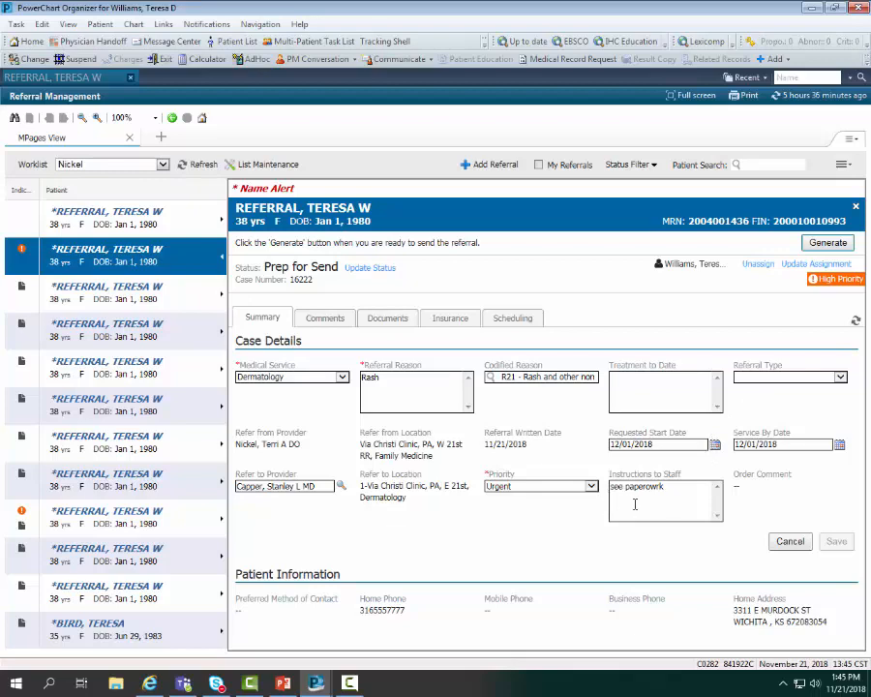
{"action": "left_click", "coordinate": [789, 543]}
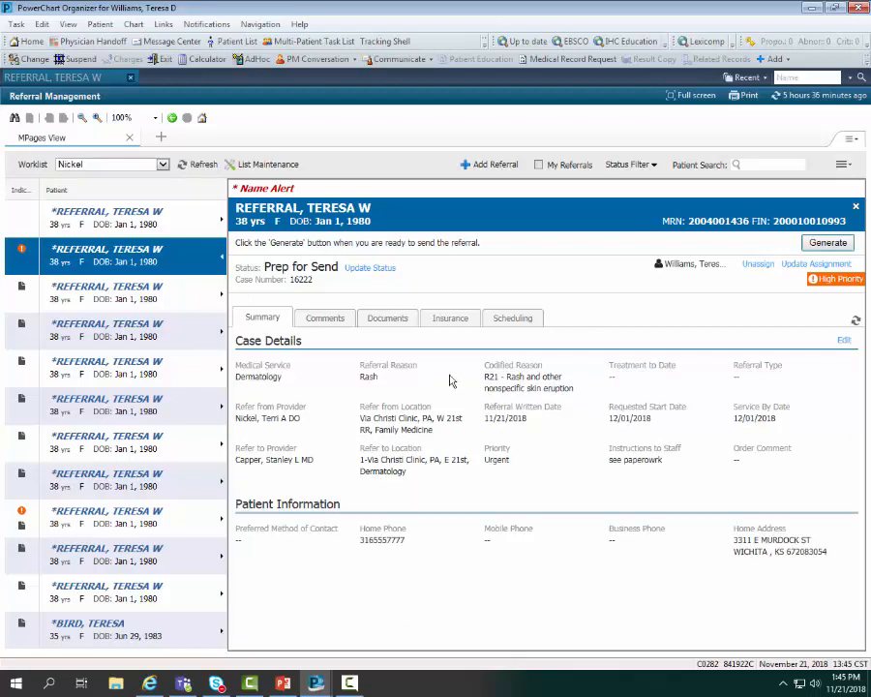
{"action": "left_click", "coordinate": [329, 322]}
{"action": "left_click", "coordinate": [320, 371]}
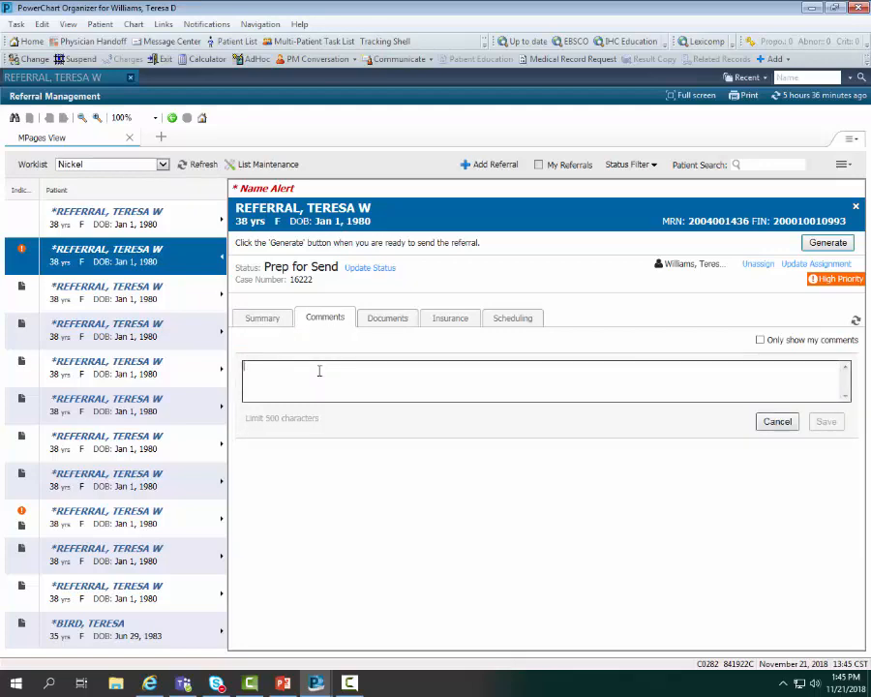
{"action": "type", "text": "pt was"}
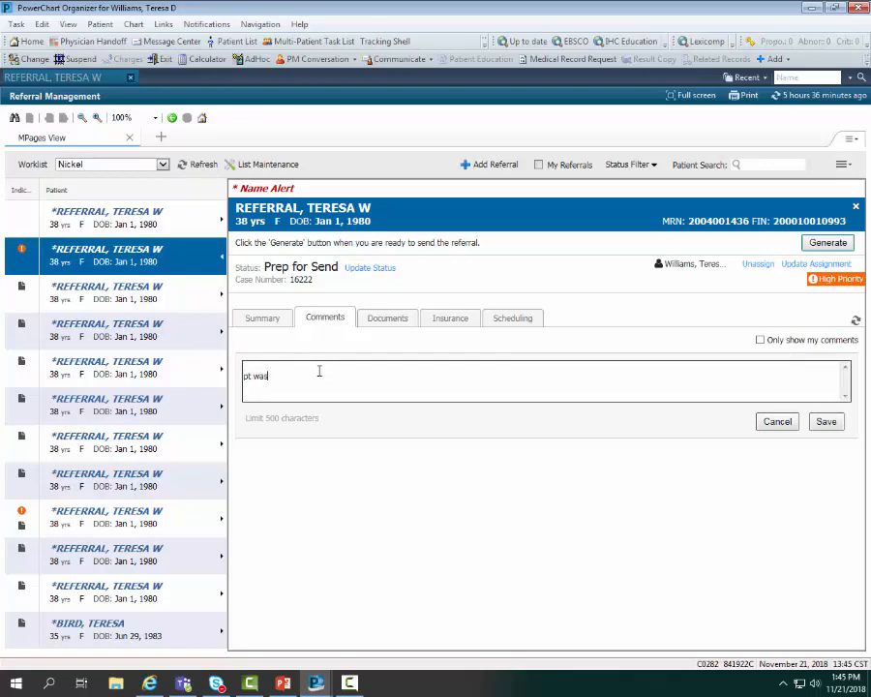
{"action": "type", "text": " seen last wear"}
{"action": "left_click", "coordinate": [828, 423]}
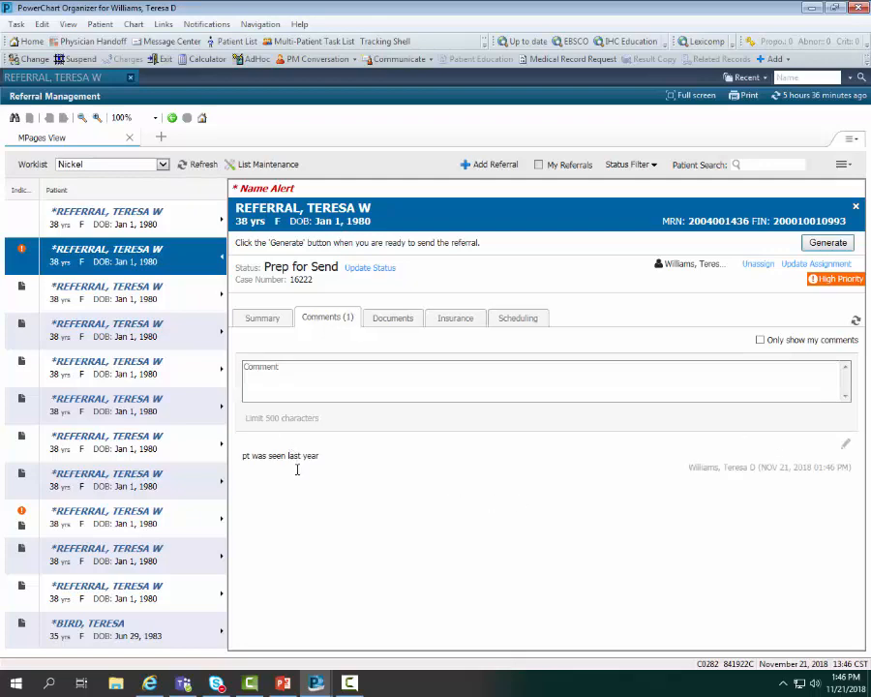
{"action": "left_click", "coordinate": [392, 322]}
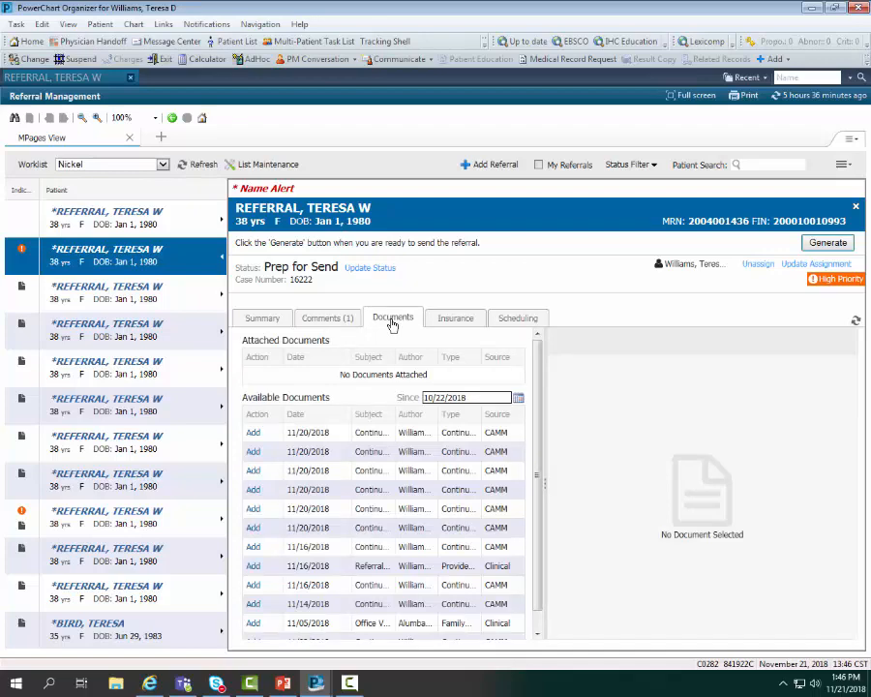
Step: Attach the 11/20/2018 and 11/05/2018 documents and bring up the referral's insurance information
{"action": "left_click", "coordinate": [253, 434]}
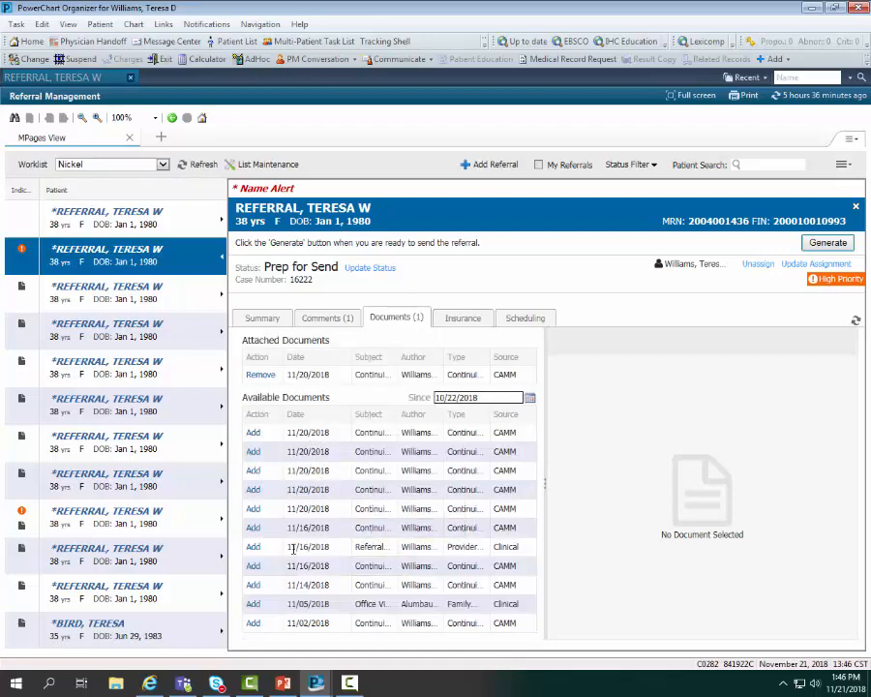
{"action": "left_click", "coordinate": [253, 604]}
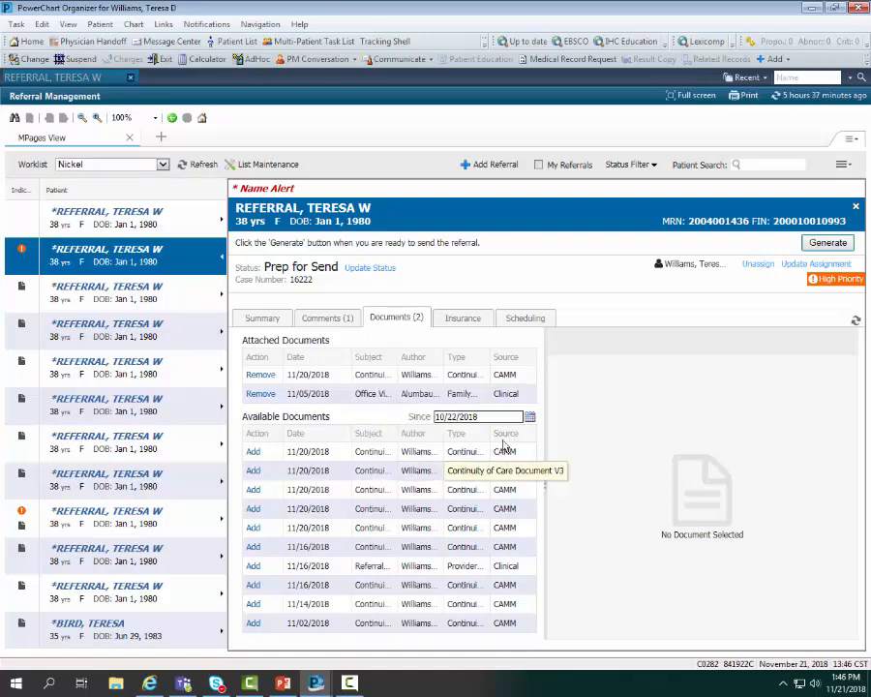
{"action": "left_click", "coordinate": [464, 326]}
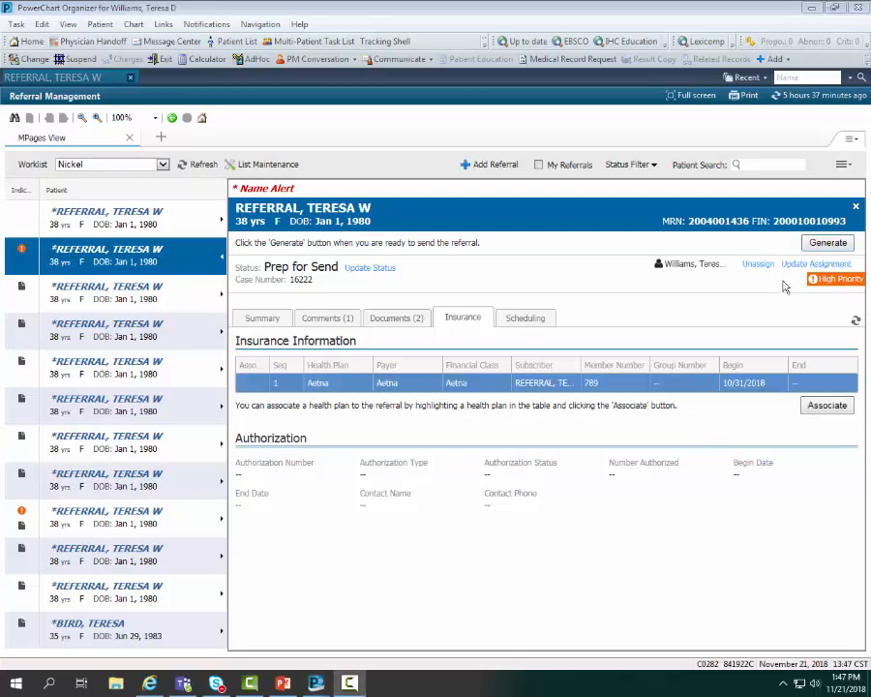
Step: Associate the Aetna plan and save an Approved authorization with its number, 5 visits, beginning 11/21/2018
{"action": "left_click", "coordinate": [829, 406]}
{"action": "left_click", "coordinate": [844, 440]}
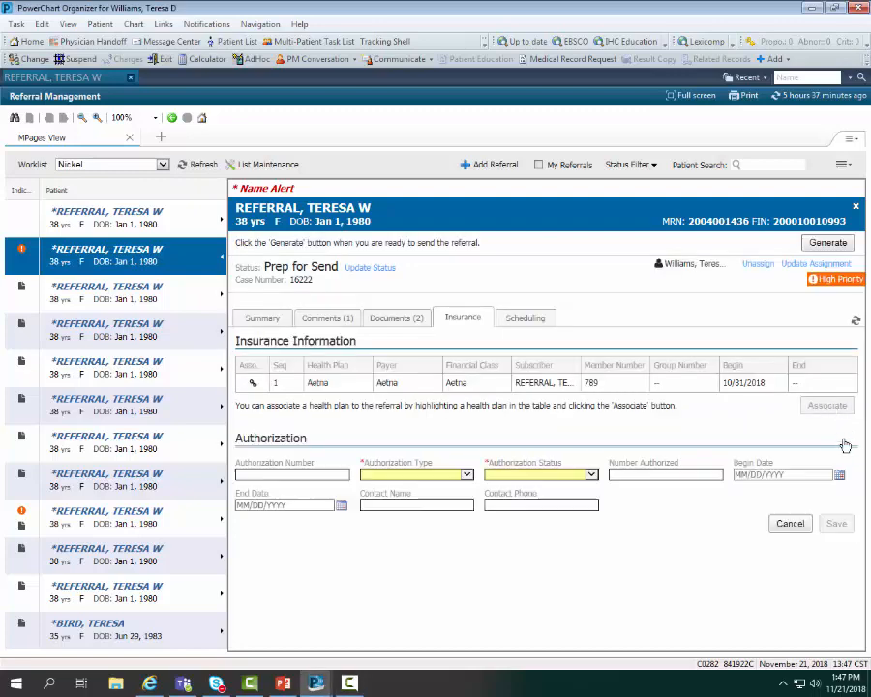
{"action": "left_click", "coordinate": [260, 474]}
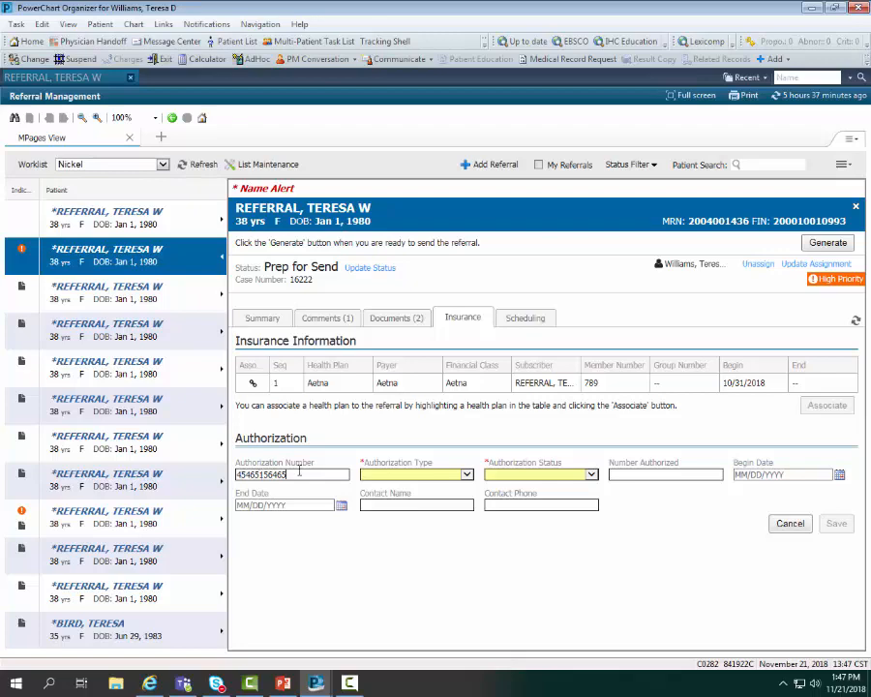
{"action": "left_click", "coordinate": [466, 475]}
{"action": "left_click", "coordinate": [452, 497]}
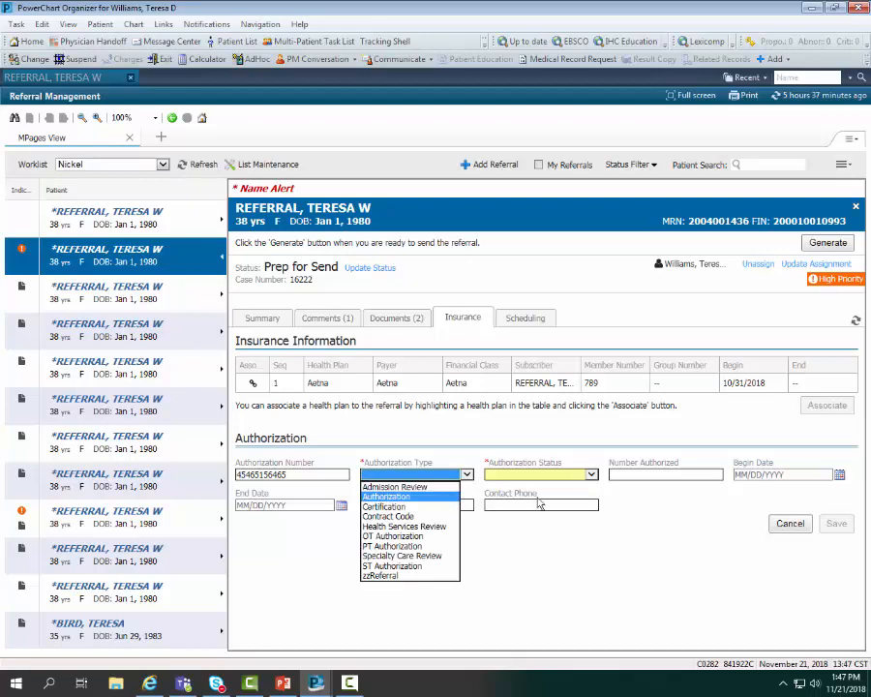
{"action": "left_click", "coordinate": [590, 474]}
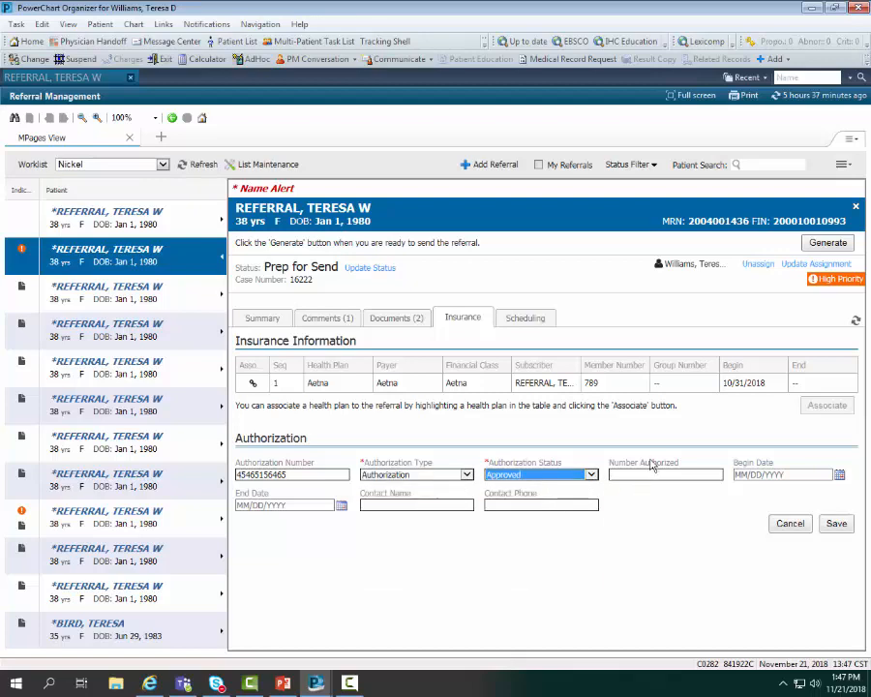
{"action": "left_click", "coordinate": [644, 477]}
{"action": "type", "text": "5"}
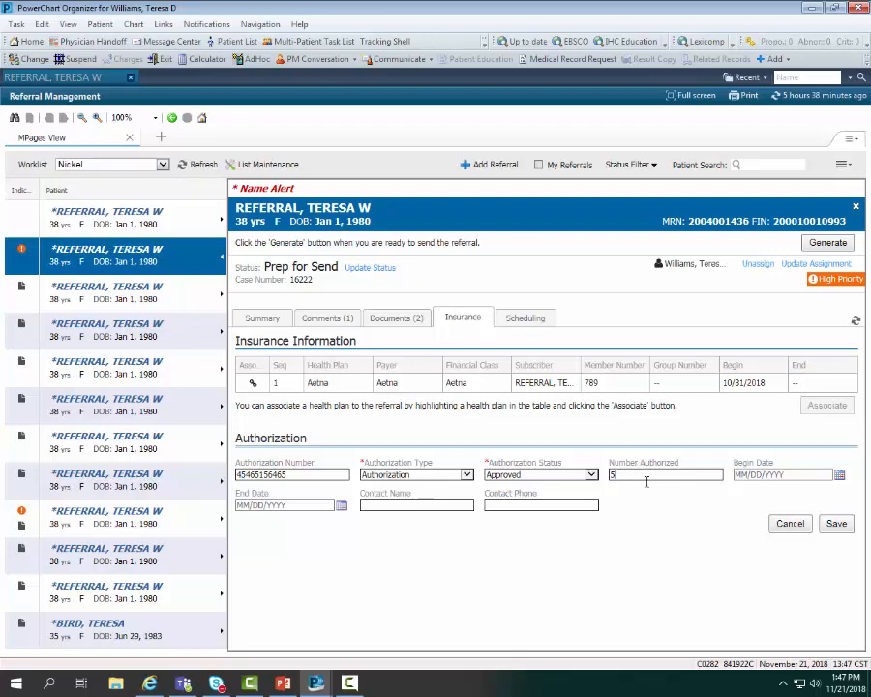
{"action": "left_click", "coordinate": [840, 474]}
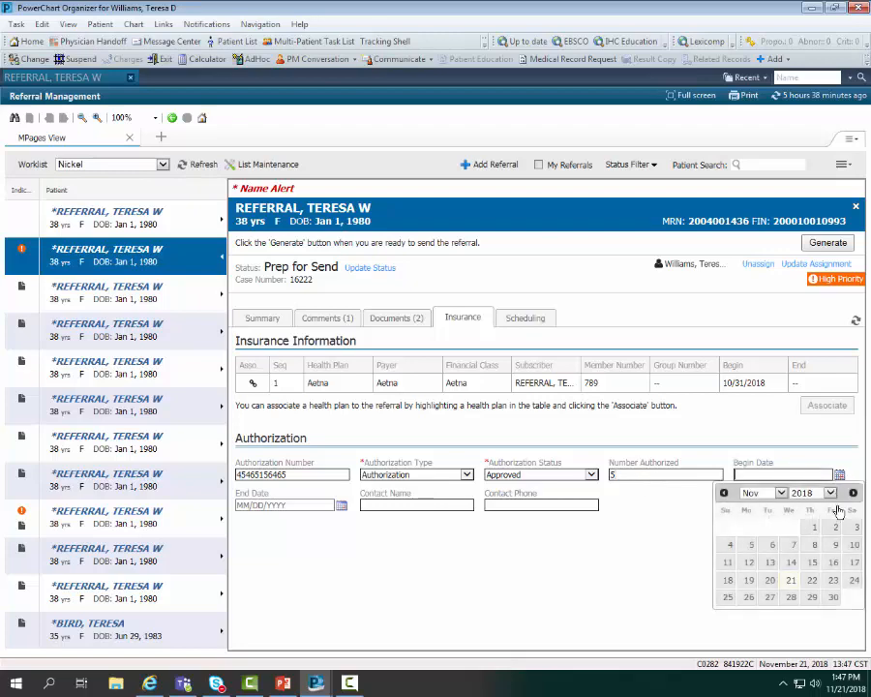
{"action": "left_click", "coordinate": [791, 582]}
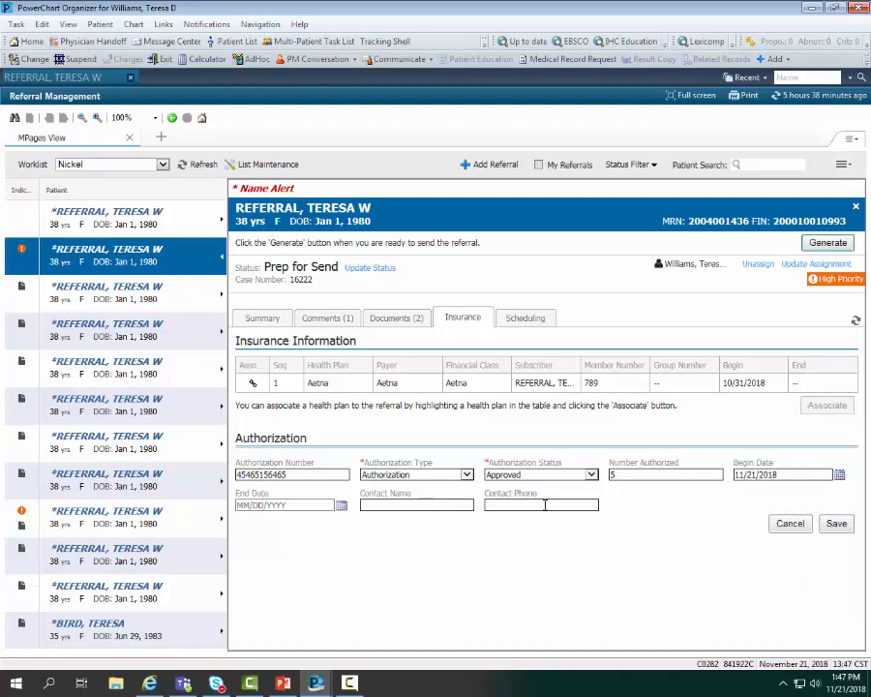
{"action": "left_click", "coordinate": [837, 525]}
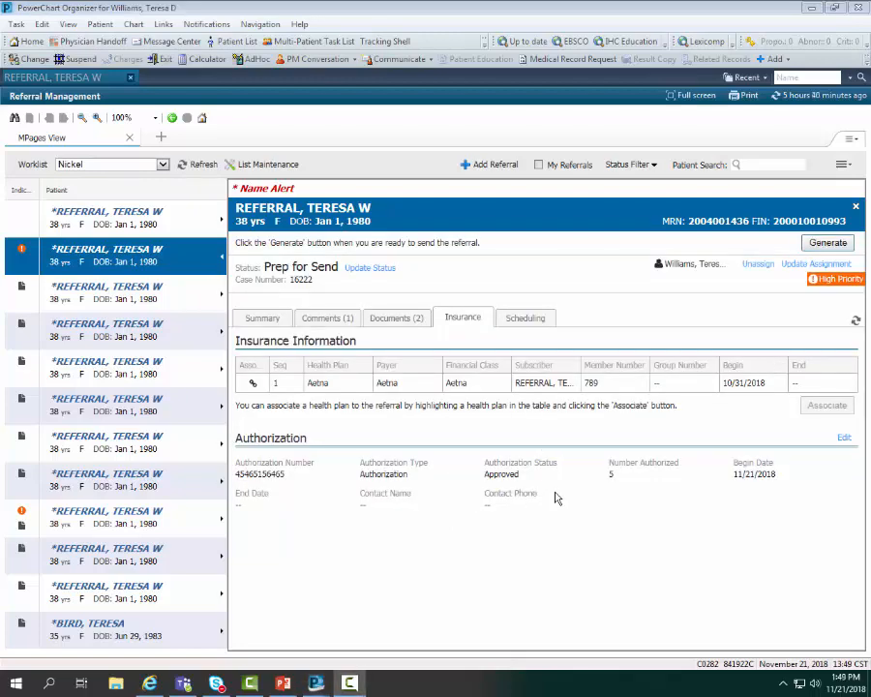
Step: Generate the Dermatology referral and send it to the receiving clinic
{"action": "left_click", "coordinate": [827, 244]}
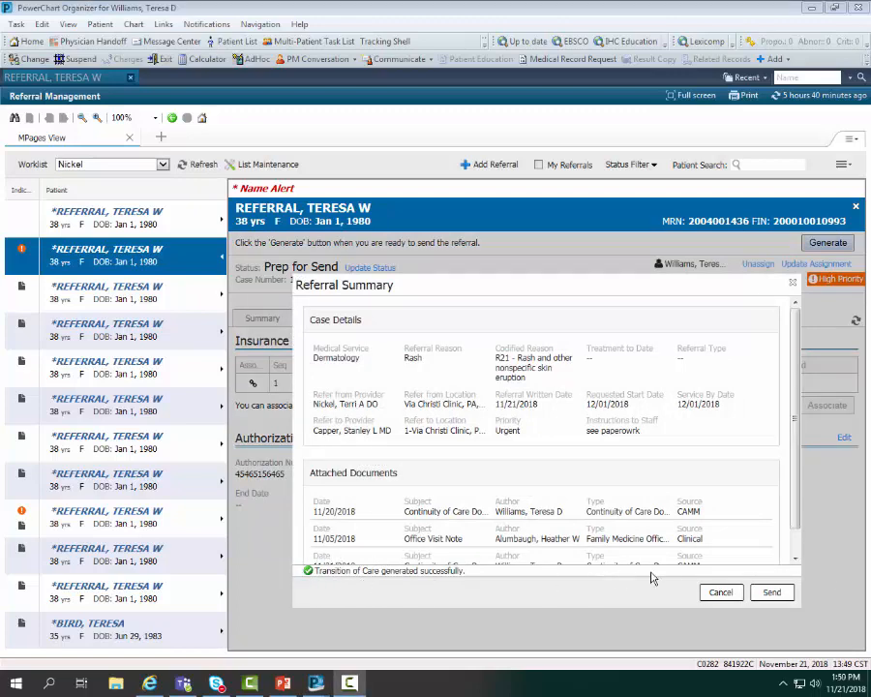
{"action": "left_click", "coordinate": [779, 595]}
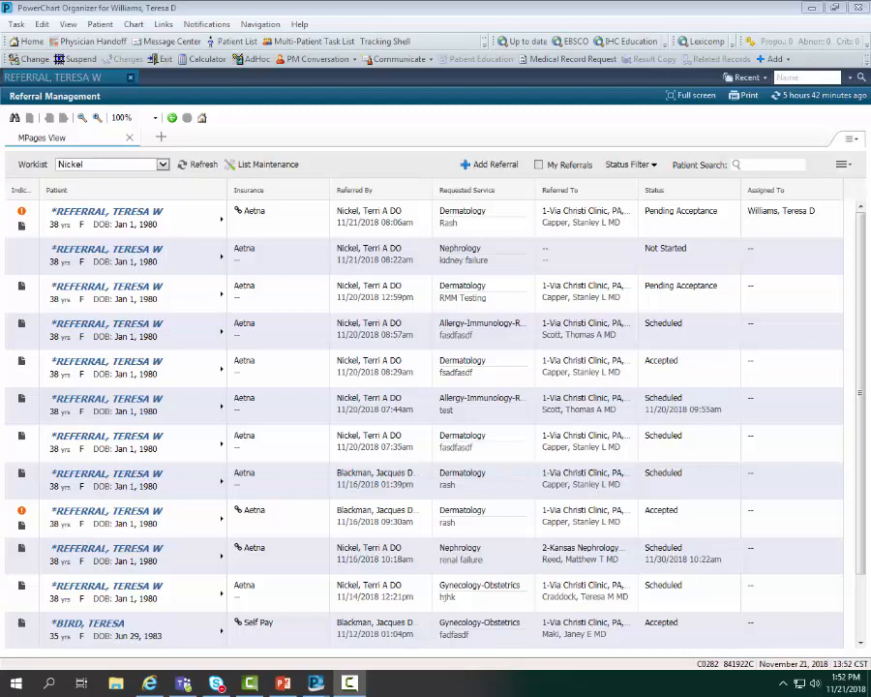
Step: Open the Not Started Nephrology kidney-failure referral, move it to Prep for Send, and view its available documents
{"action": "left_click", "coordinate": [433, 254]}
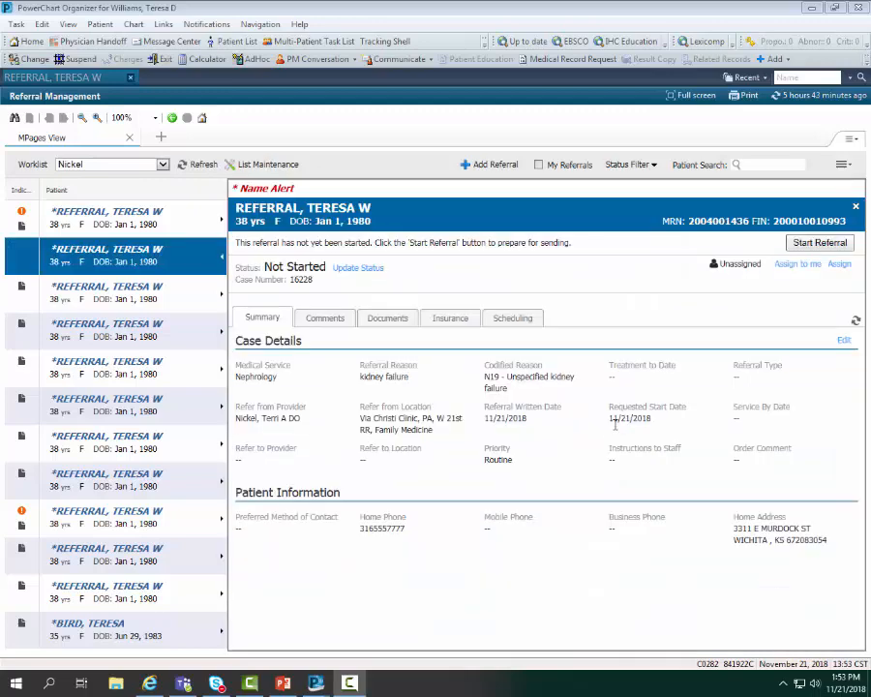
{"action": "left_click", "coordinate": [811, 241]}
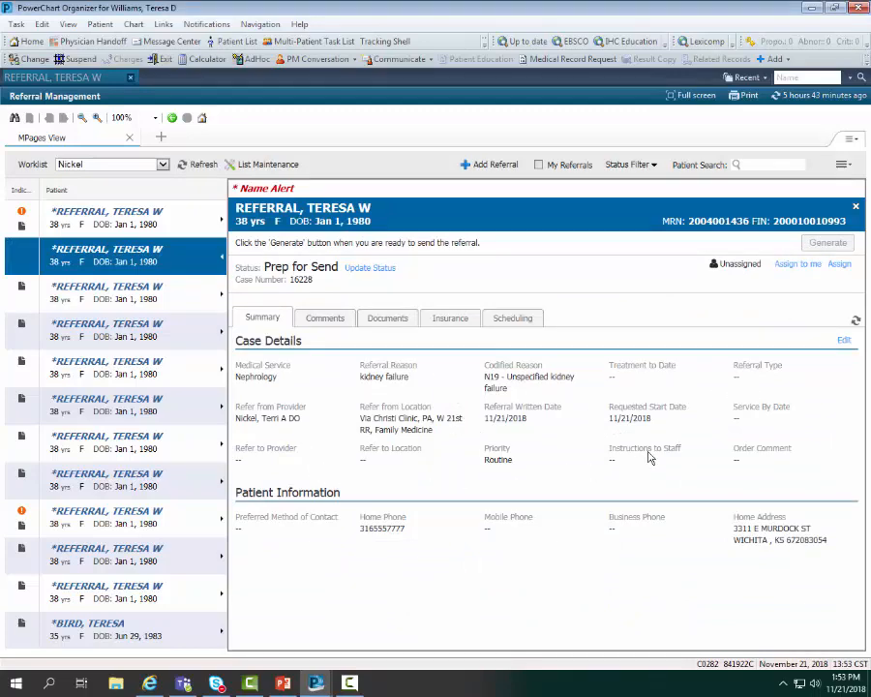
{"action": "left_click", "coordinate": [318, 321]}
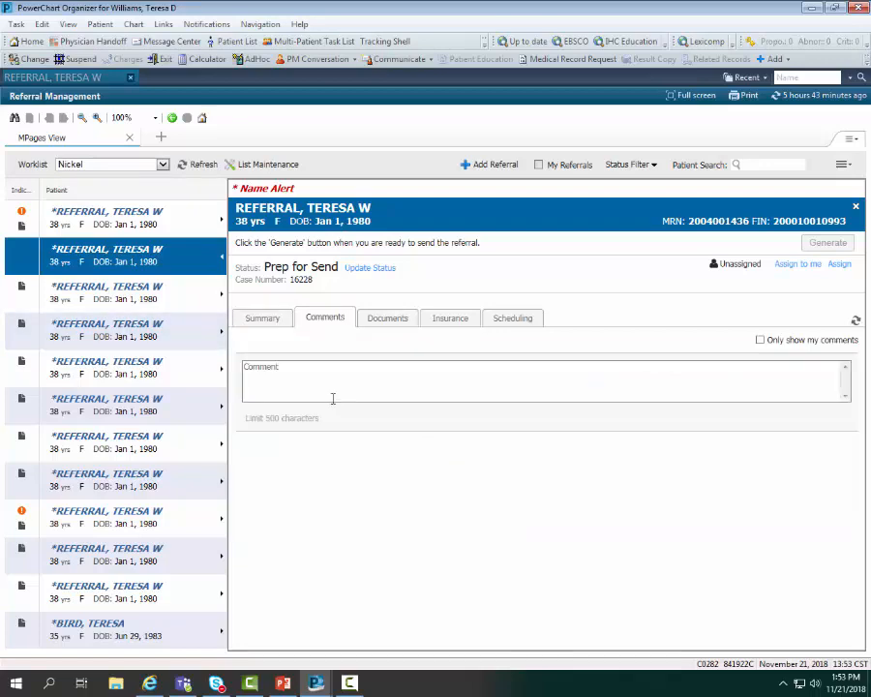
{"action": "left_click", "coordinate": [393, 321]}
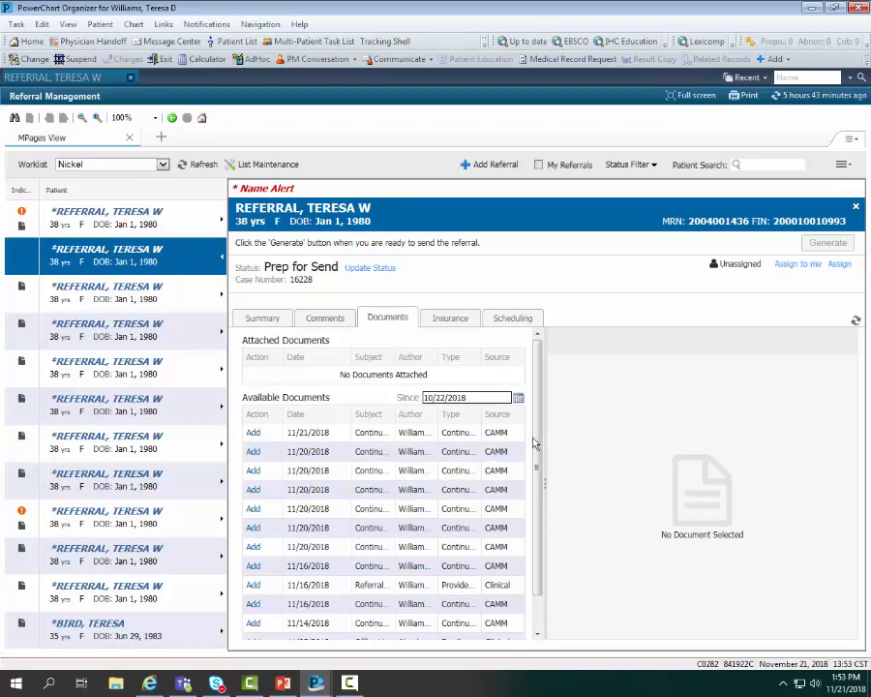
Step: Attach the 11/05/2018 Office Visit Note and 11/16/2018 Referral Letter, then show the Aetna insurance details
{"action": "scroll", "coordinate": [538, 484], "scroll_direction": "down", "scroll_amount": 2}
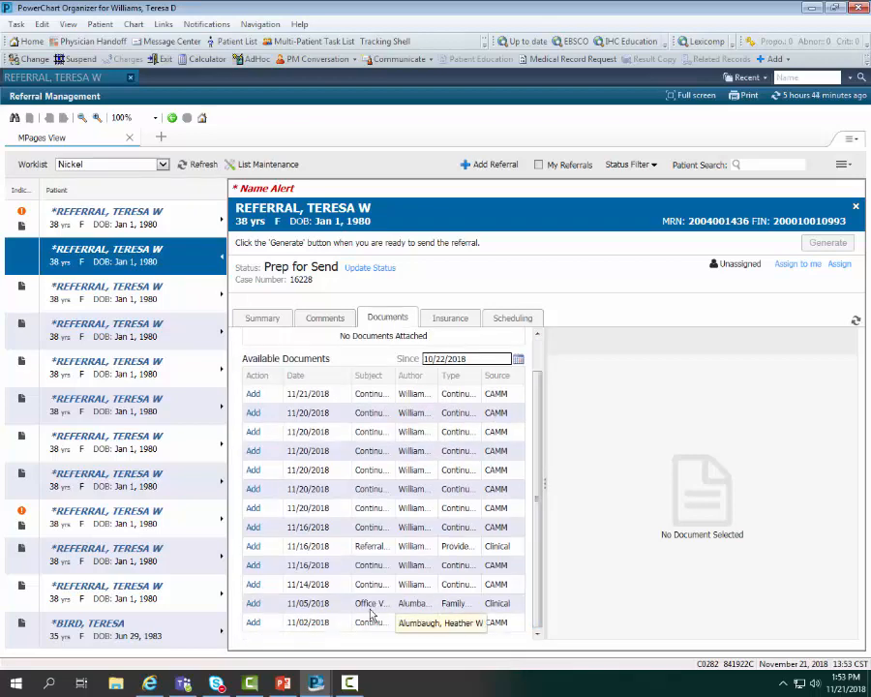
{"action": "left_click", "coordinate": [253, 605]}
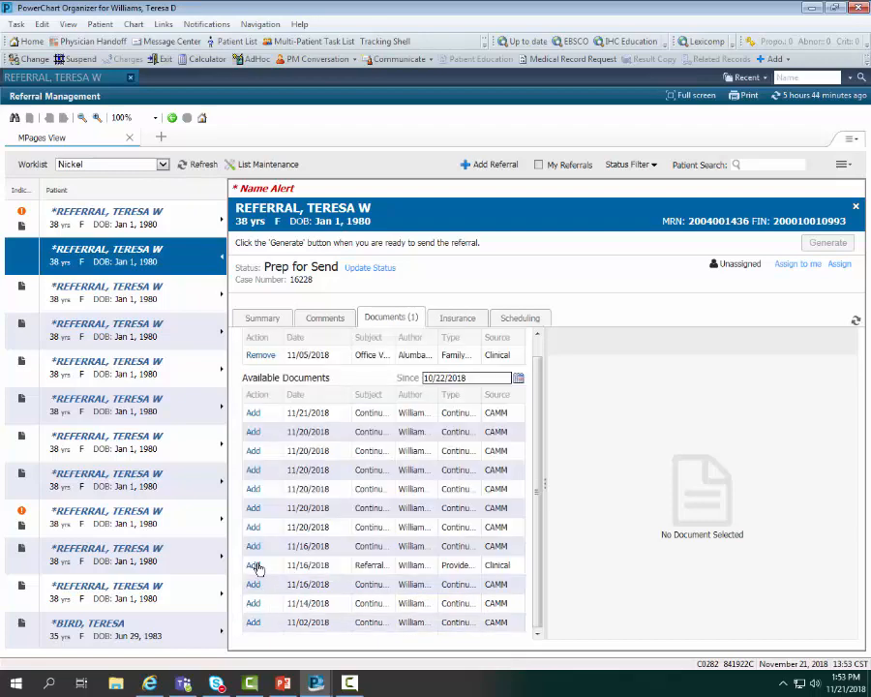
{"action": "left_click", "coordinate": [253, 566]}
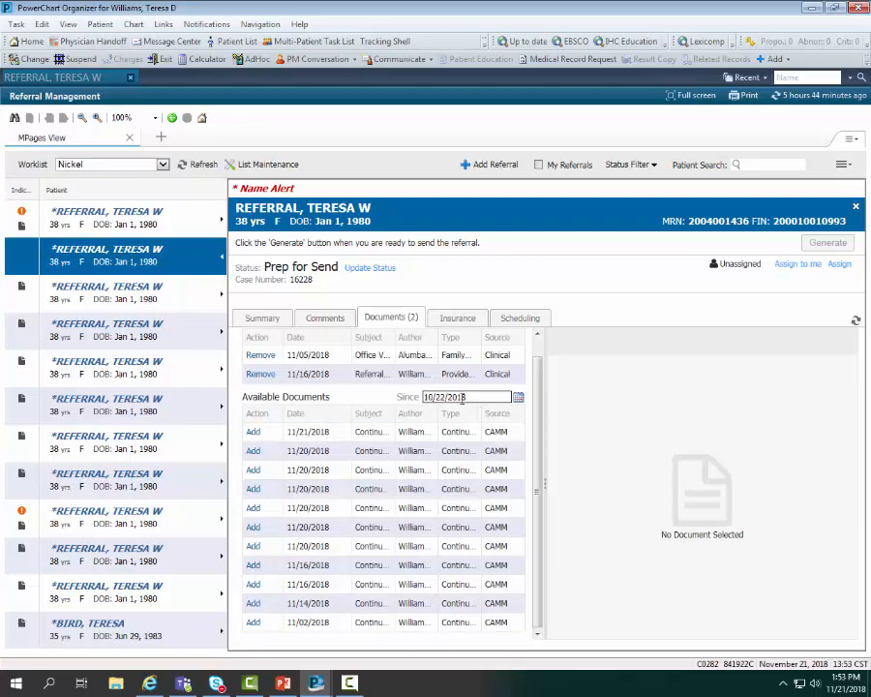
{"action": "left_click", "coordinate": [455, 320]}
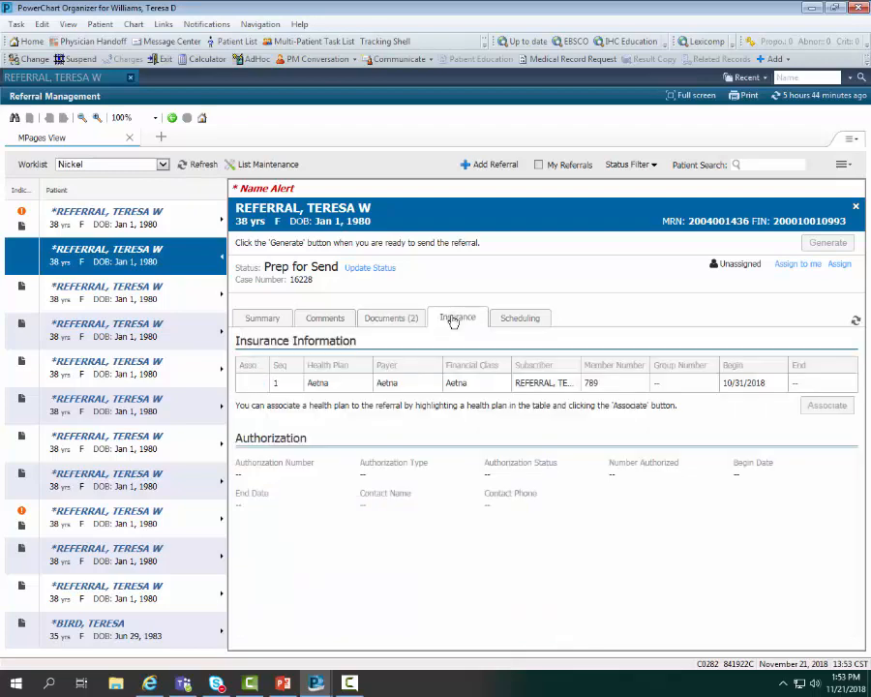
Step: Link the Aetna health plan to the nephrology referral and confirm it has no scheduled appointments
{"action": "left_click", "coordinate": [488, 388]}
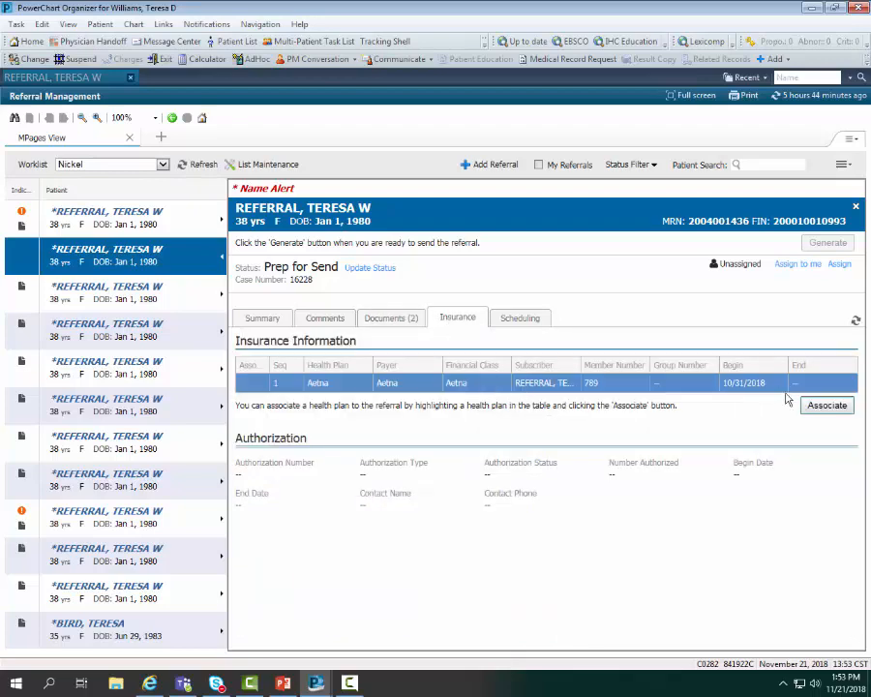
{"action": "left_click", "coordinate": [825, 406]}
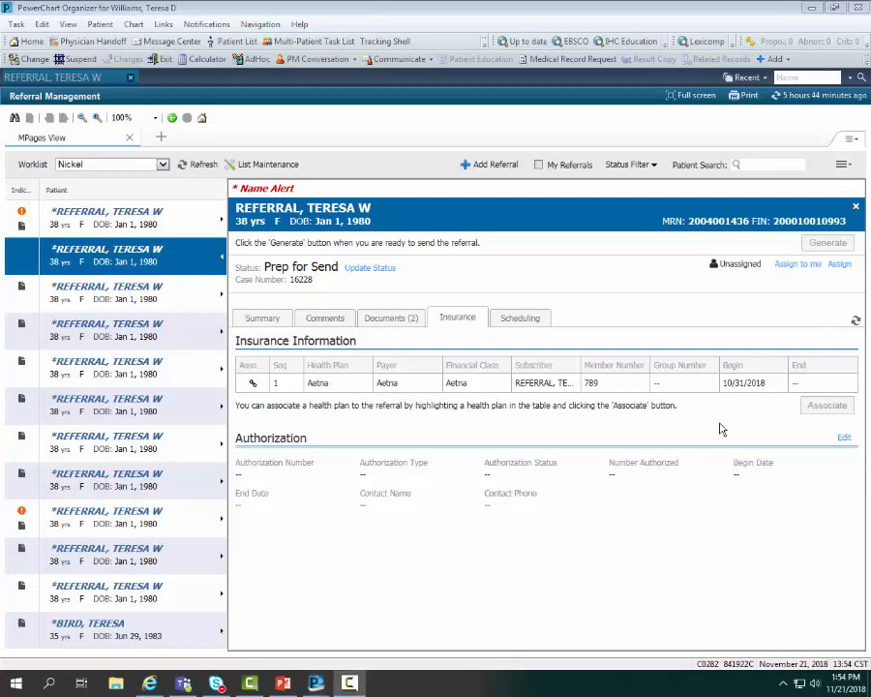
{"action": "left_click", "coordinate": [520, 318]}
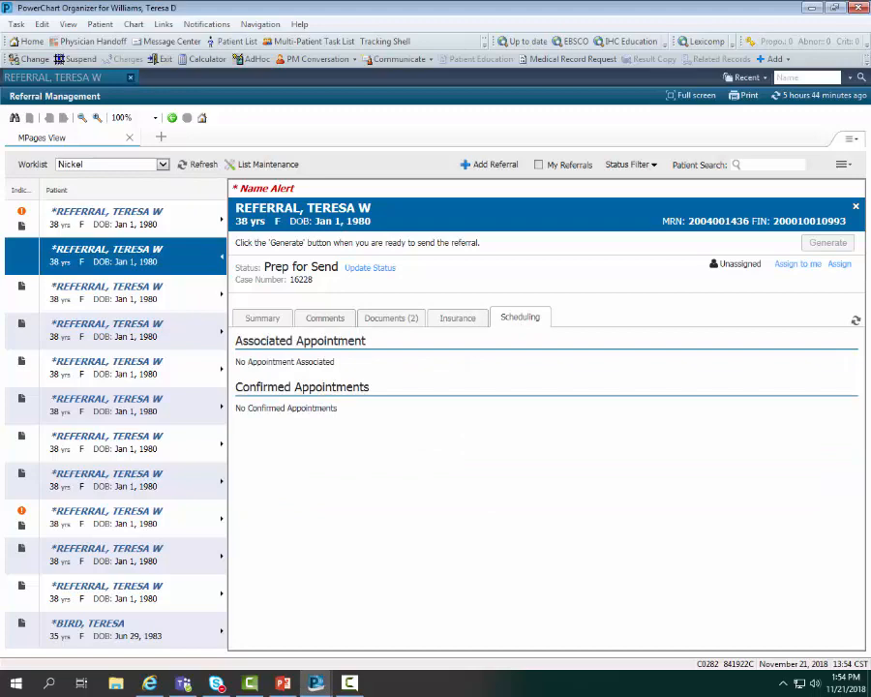
{"action": "left_click", "coordinate": [457, 318]}
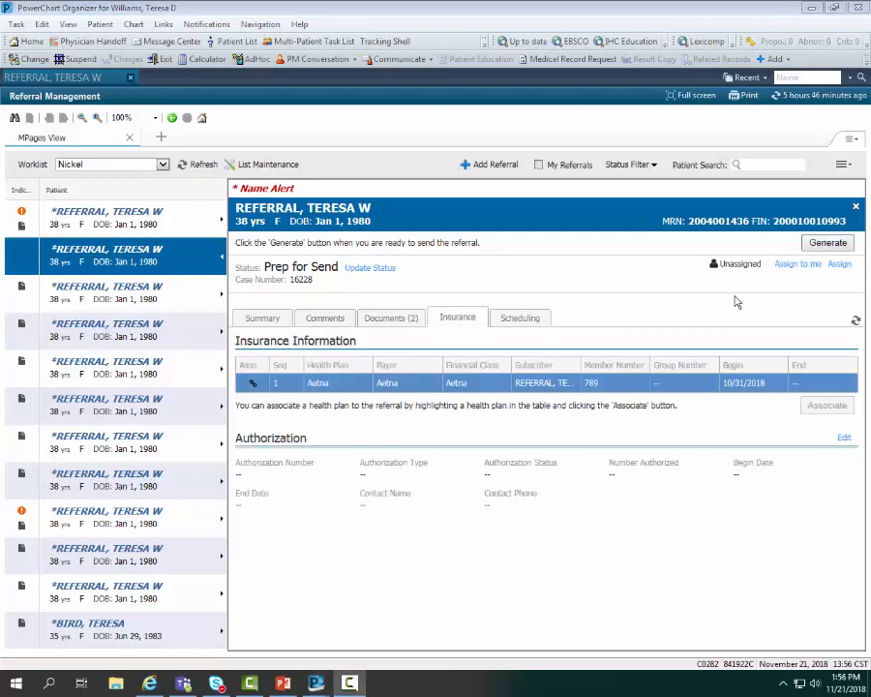
Step: Generate the Referral Summary for the nephrology referral and send it
{"action": "left_click", "coordinate": [820, 248]}
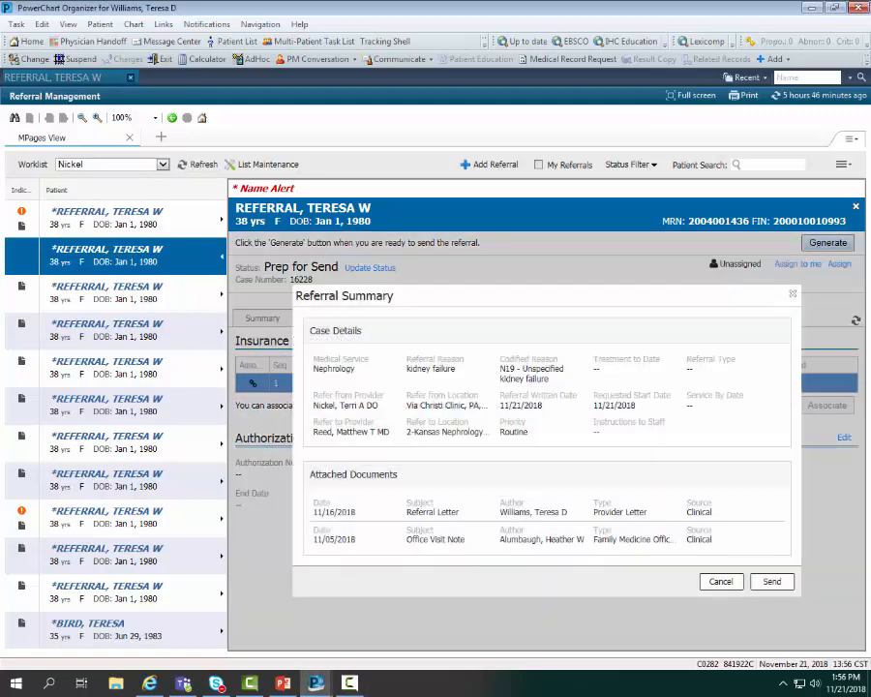
{"action": "left_click", "coordinate": [769, 584]}
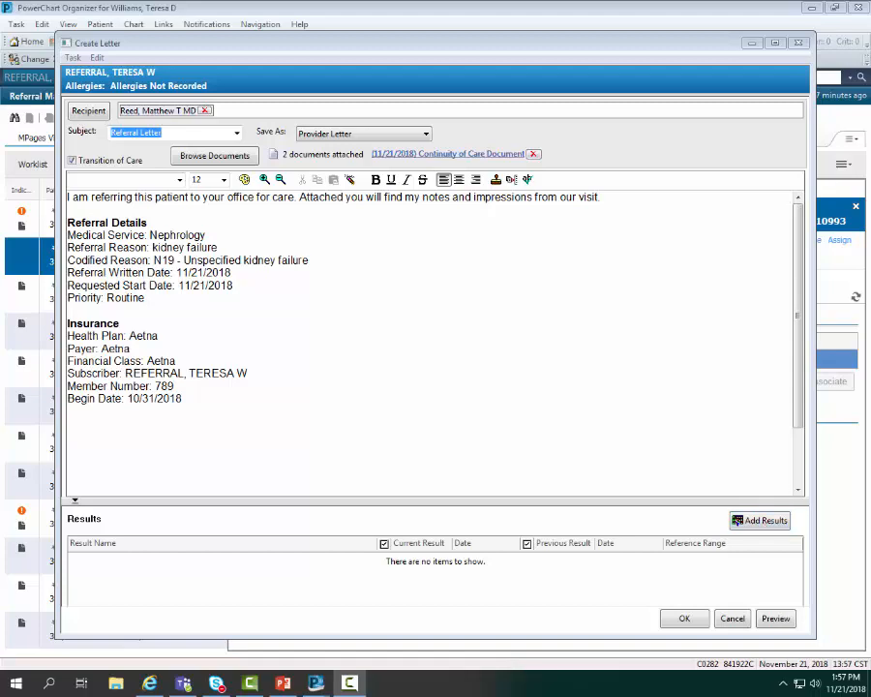
Step: Add and remove test text below the letter's first sentence, then save and close the referral letter
{"action": "left_click", "coordinate": [620, 203]}
{"action": "key", "text": "Return"}
{"action": "key", "text": "Return"}
{"action": "key", "text": "Return"}
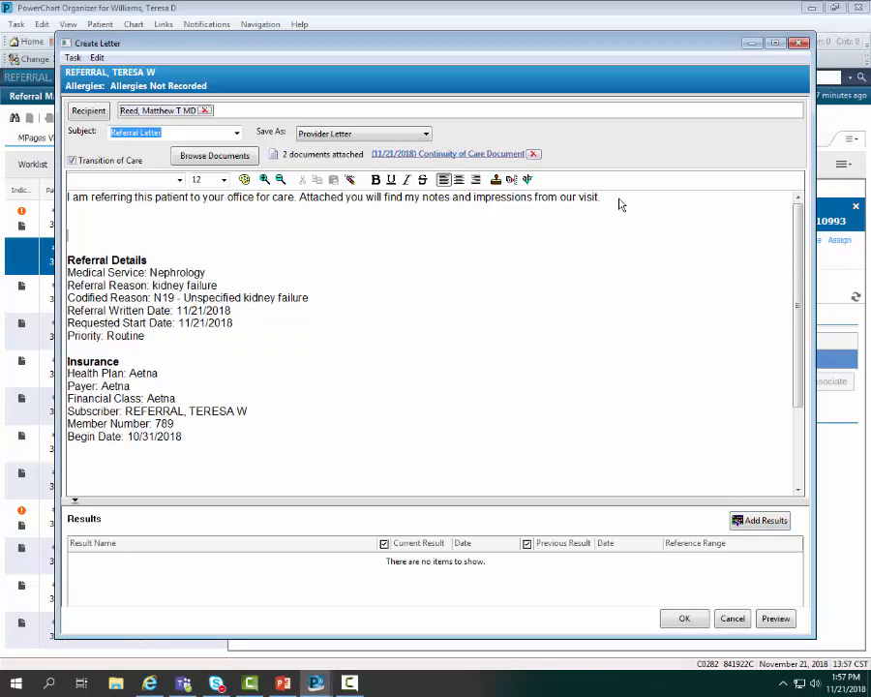
{"action": "type", "text": "g"}
{"action": "key", "text": "BackSpace"}
{"action": "key", "text": "BackSpace"}
{"action": "key", "text": "BackSpace"}
{"action": "key", "text": "Return"}
{"action": "type", "text": "bjbjbbmnb"}
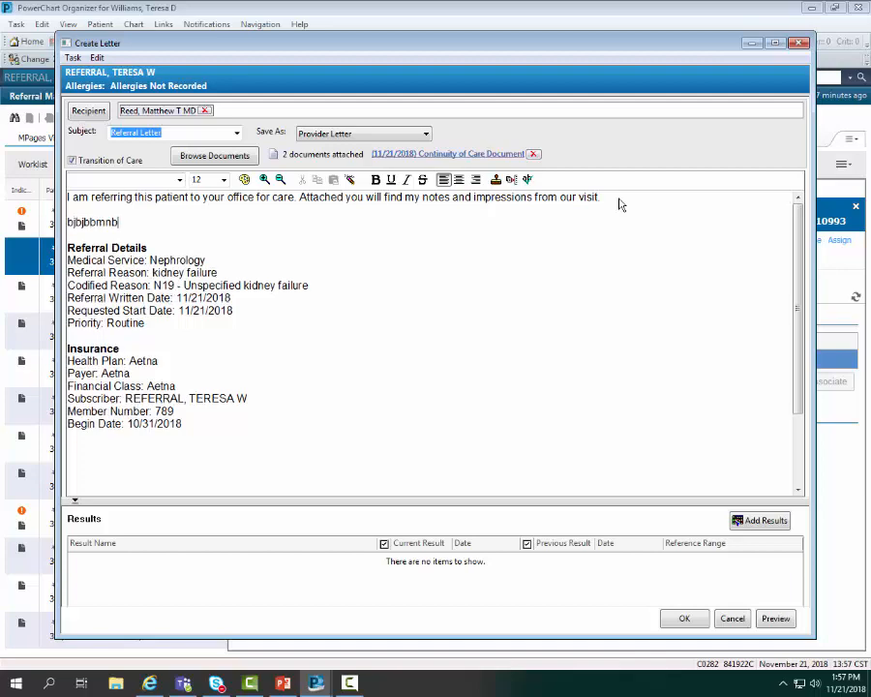
{"action": "key", "text": "BackSpace"}
{"action": "key", "text": "BackSpace"}
{"action": "key", "text": "BackSpace"}
{"action": "key", "text": "BackSpace"}
{"action": "key", "text": "BackSpace"}
{"action": "key", "text": "BackSpace"}
{"action": "key", "text": "BackSpace"}
{"action": "key", "text": "BackSpace"}
{"action": "key", "text": "BackSpace"}
{"action": "key", "text": "BackSpace"}
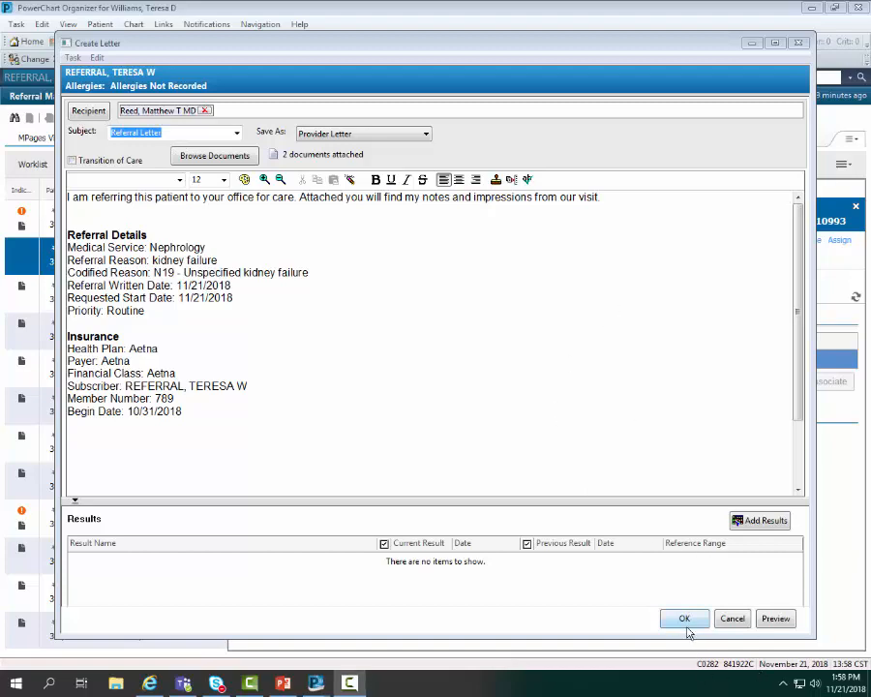
{"action": "left_click", "coordinate": [672, 626]}
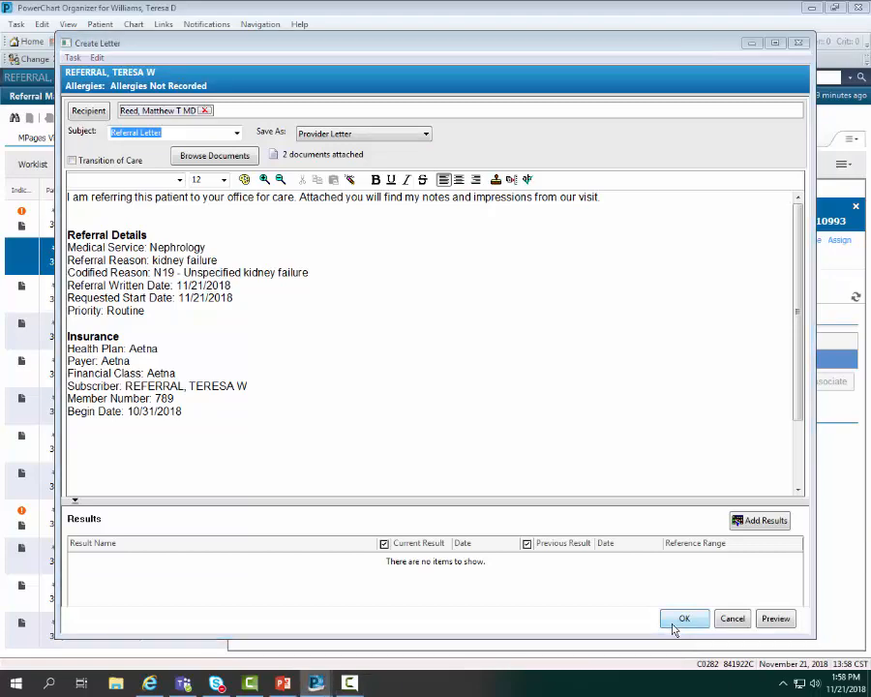
{"action": "left_click", "coordinate": [677, 621]}
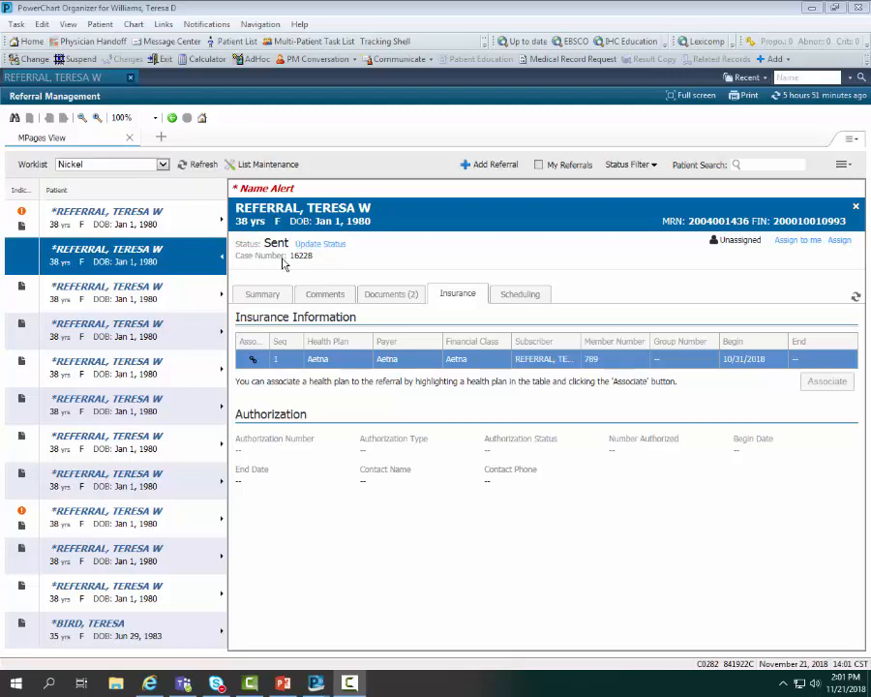
Step: Close the referral panel, refresh the worklist, and open the top Sent nephrology referral
{"action": "left_click", "coordinate": [857, 208]}
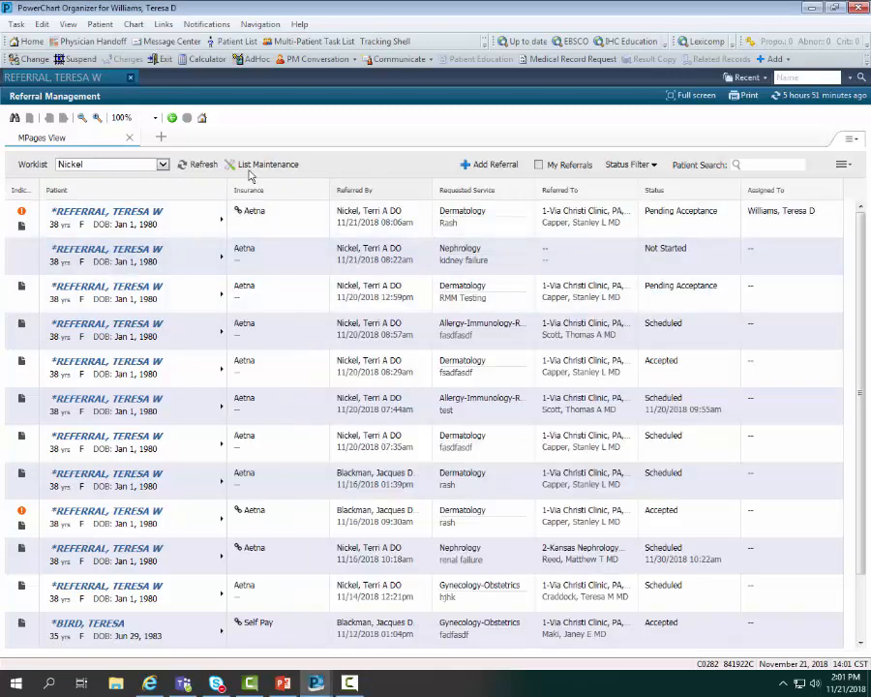
{"action": "left_click", "coordinate": [199, 164]}
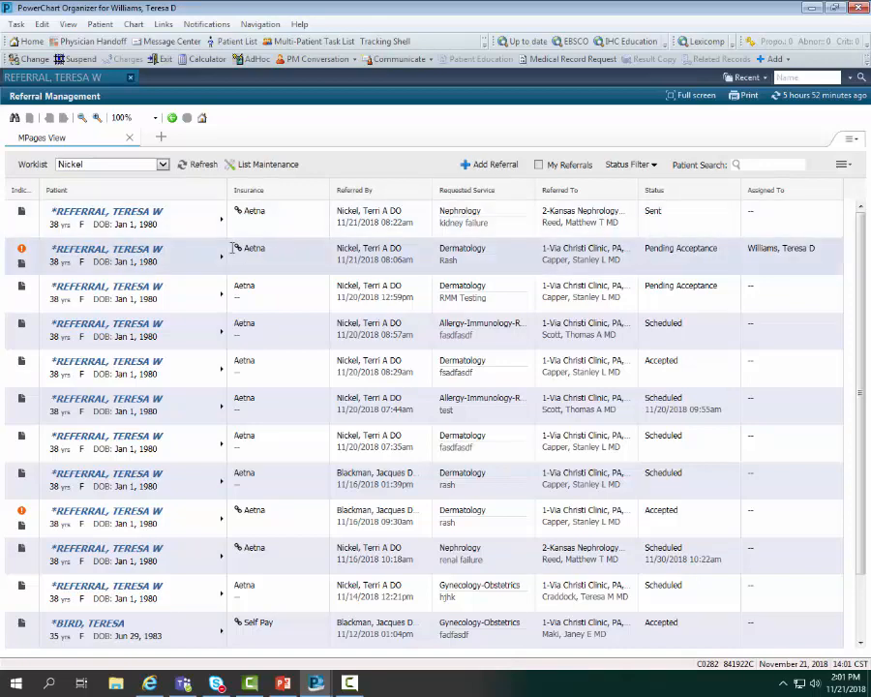
{"action": "left_click", "coordinate": [222, 225]}
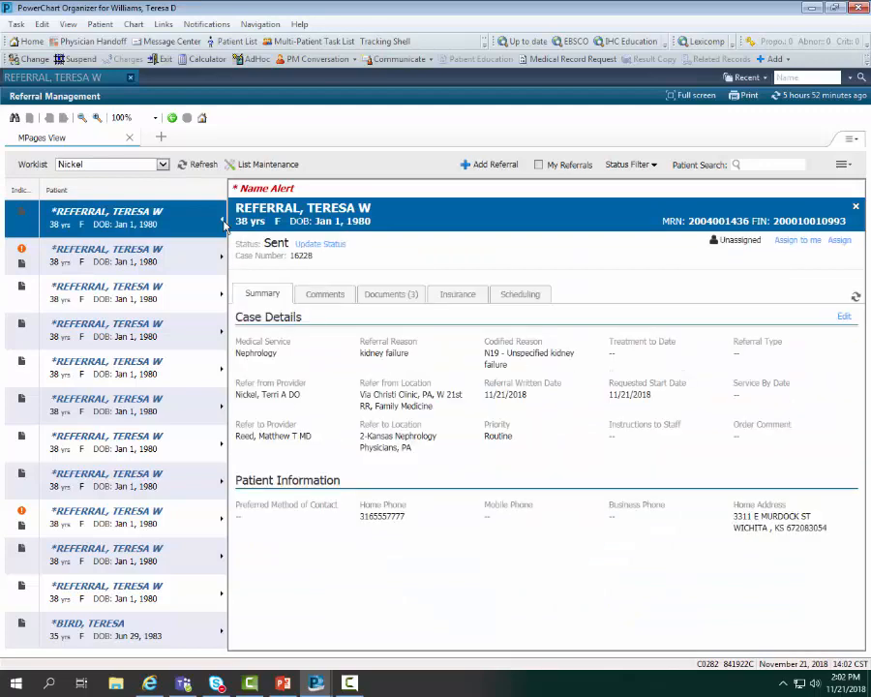
Step: Change the nephrology referral's status to Scheduled for 11/30/2018 at 02:00 PM
{"action": "left_click", "coordinate": [329, 246]}
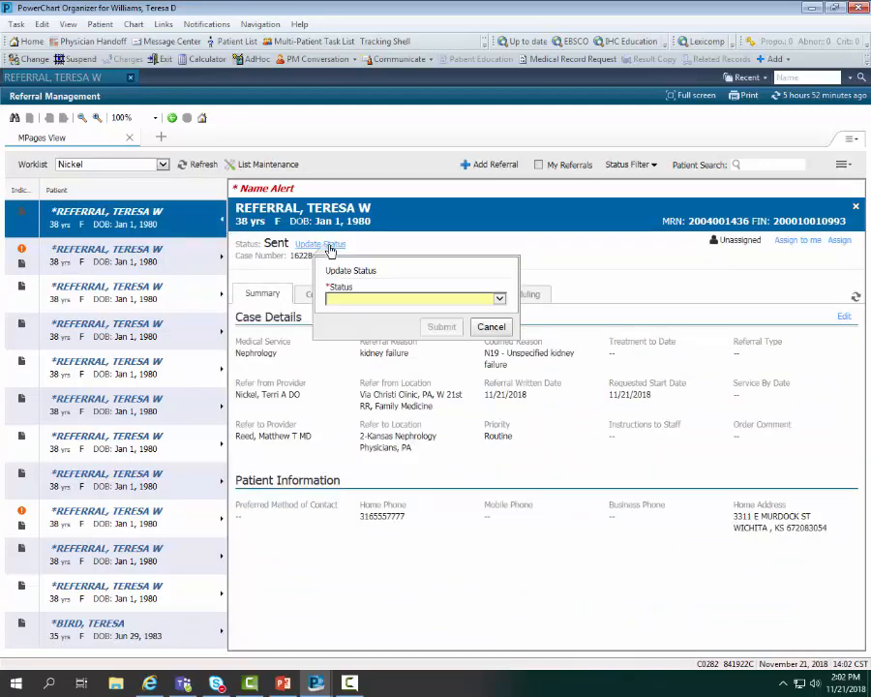
{"action": "left_click", "coordinate": [500, 298]}
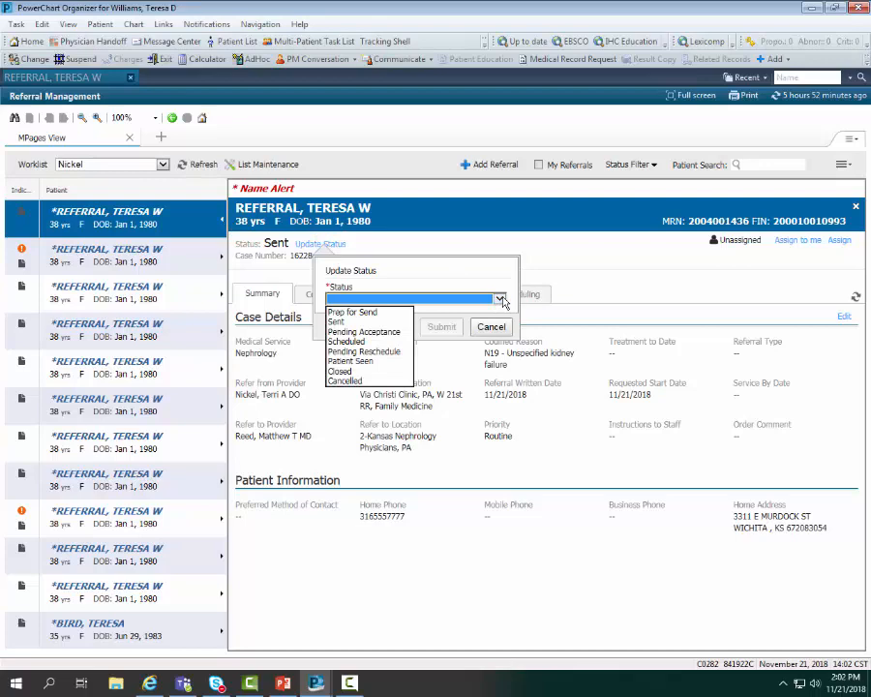
{"action": "left_click", "coordinate": [385, 347]}
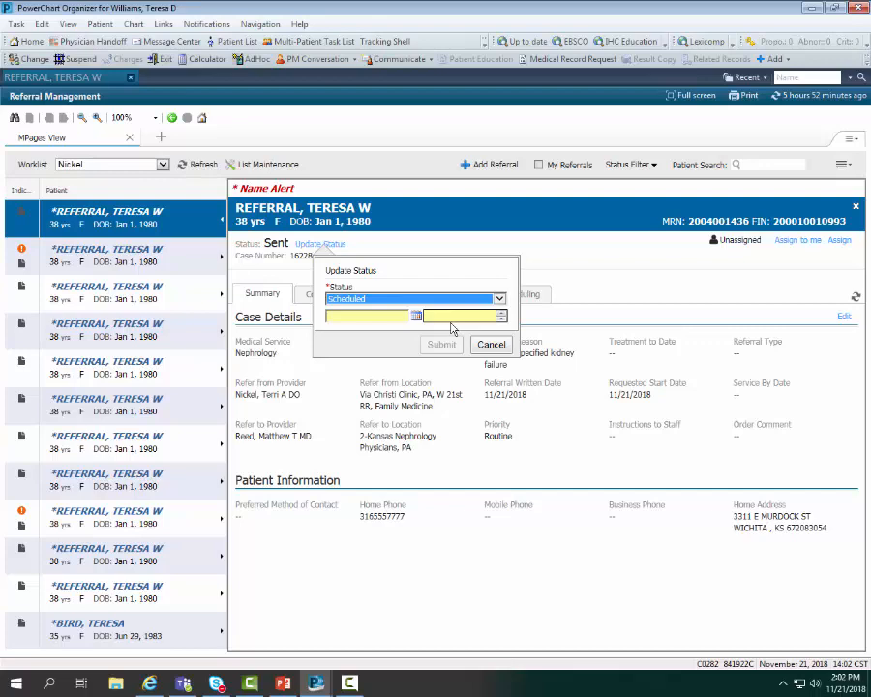
{"action": "left_click", "coordinate": [416, 316]}
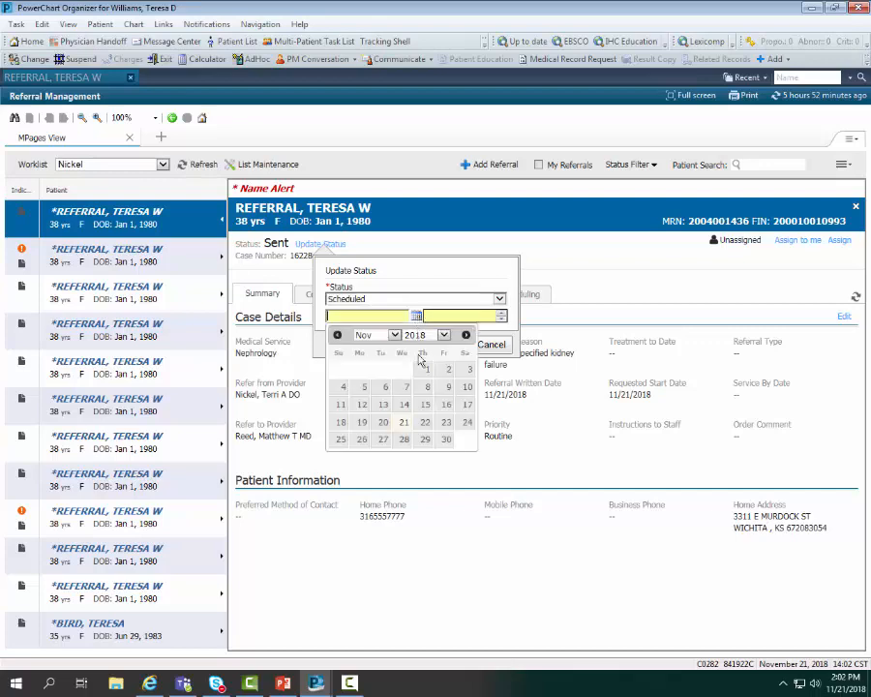
{"action": "left_click", "coordinate": [446, 439]}
{"action": "left_click", "coordinate": [503, 318]}
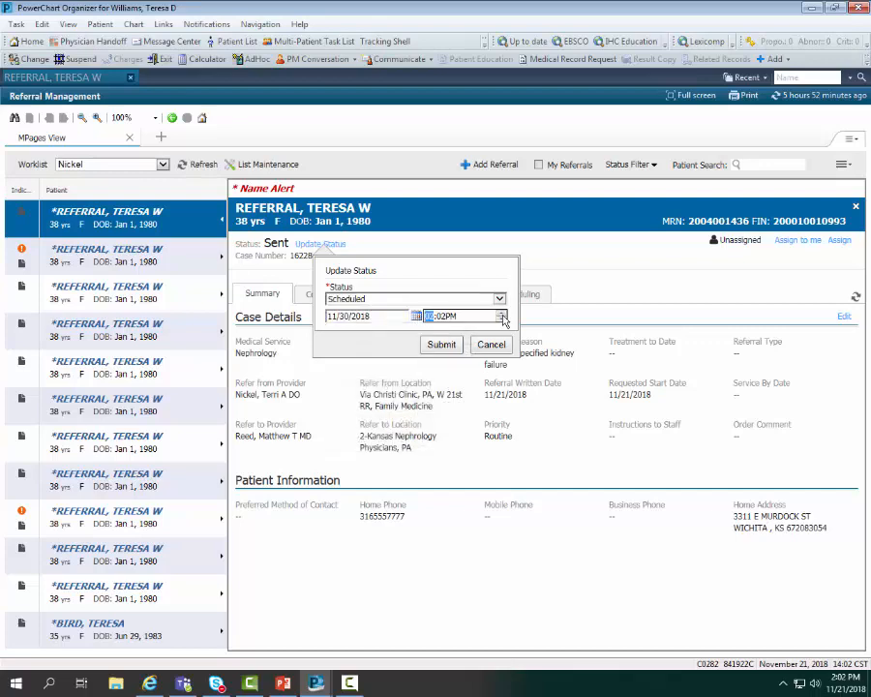
{"action": "left_click", "coordinate": [471, 316]}
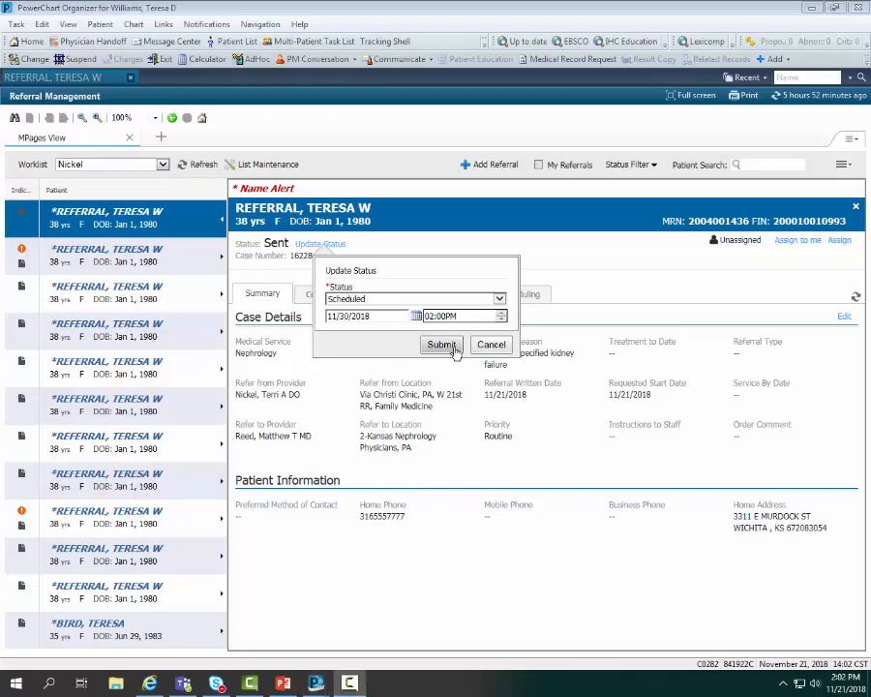
{"action": "left_click", "coordinate": [443, 344]}
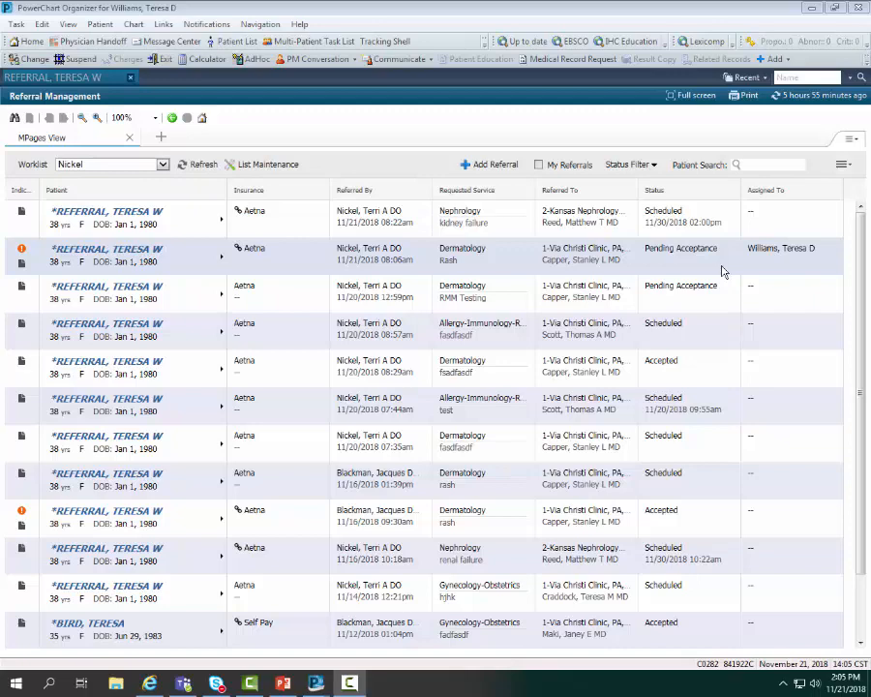
Step: Uncheck All statuses in the worklist Status Filter, toggling Not Started on and off, and apply it
{"action": "left_click", "coordinate": [654, 167]}
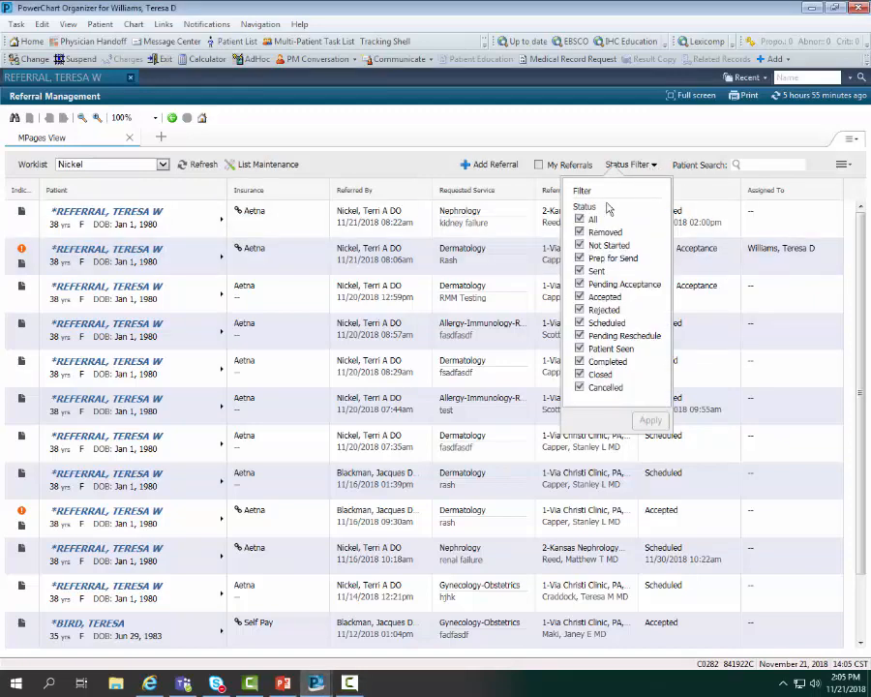
{"action": "left_click", "coordinate": [579, 219]}
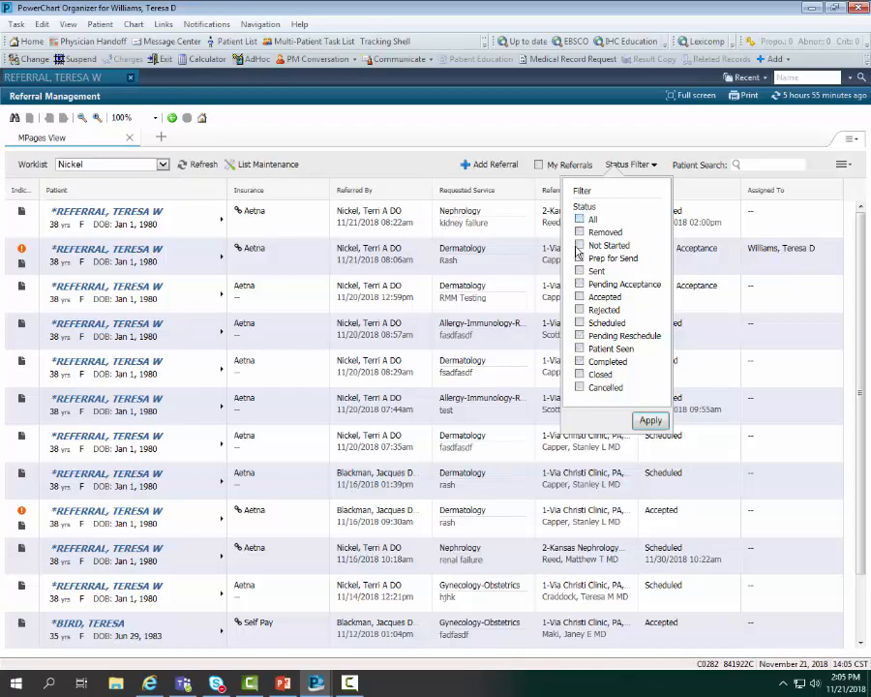
{"action": "left_click", "coordinate": [578, 245]}
{"action": "left_click", "coordinate": [579, 245]}
{"action": "left_click", "coordinate": [652, 420]}
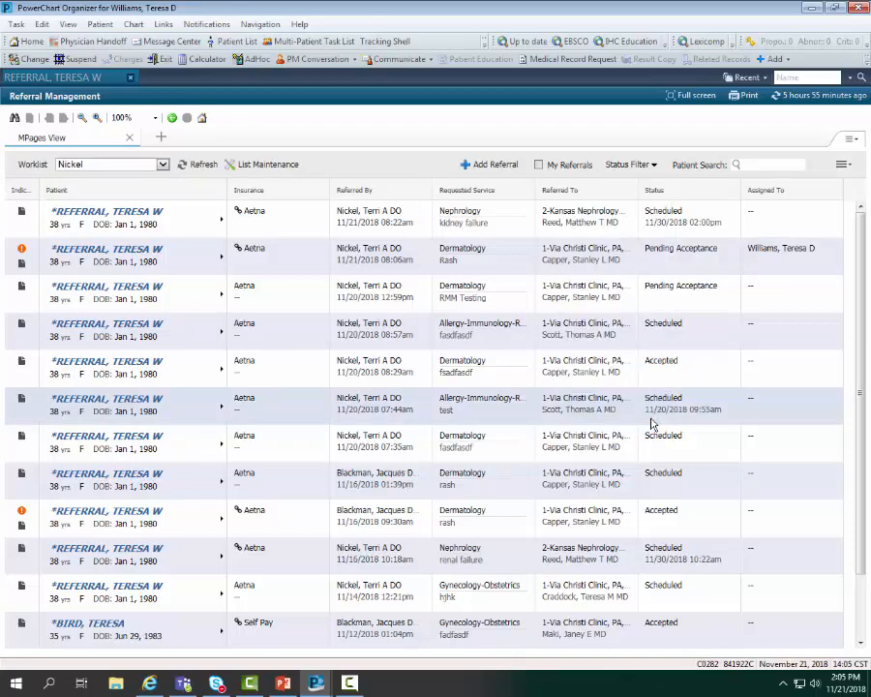